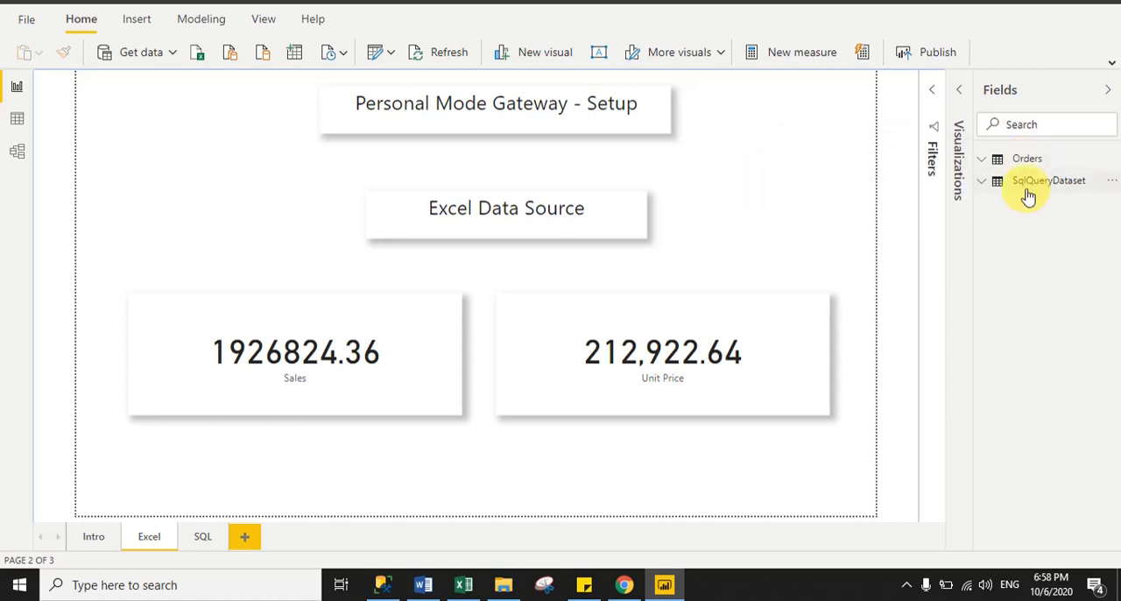
# Review the Excel Orders sheet and the SQL Server Country table against the report's Excel and SQL pages, returning to the Intro page.
pyautogui.moveTo(1029, 196)
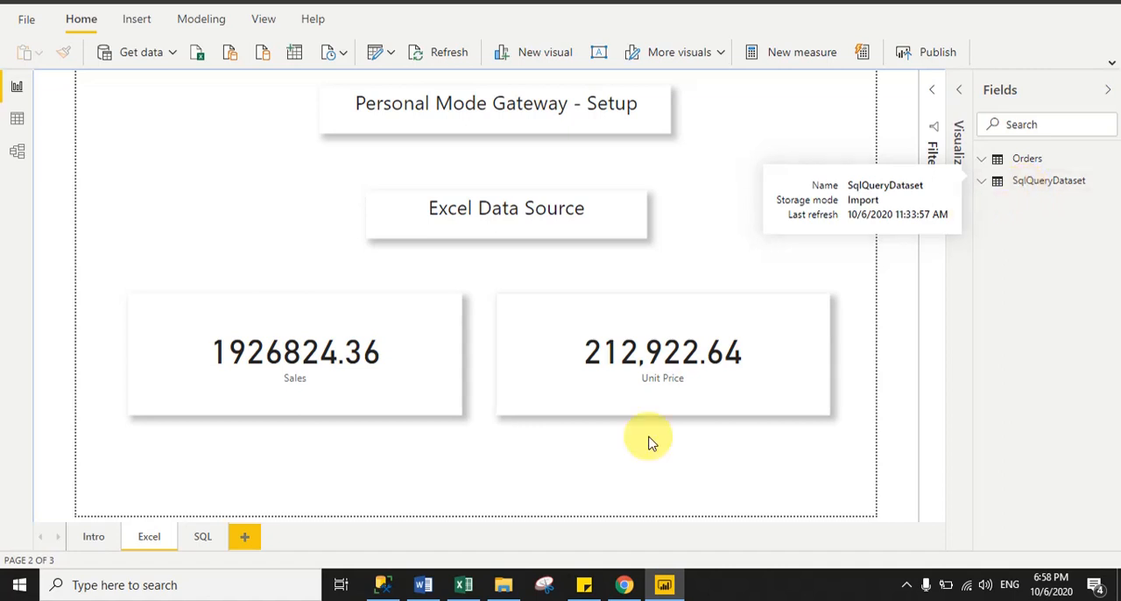
pyautogui.click(463, 584)
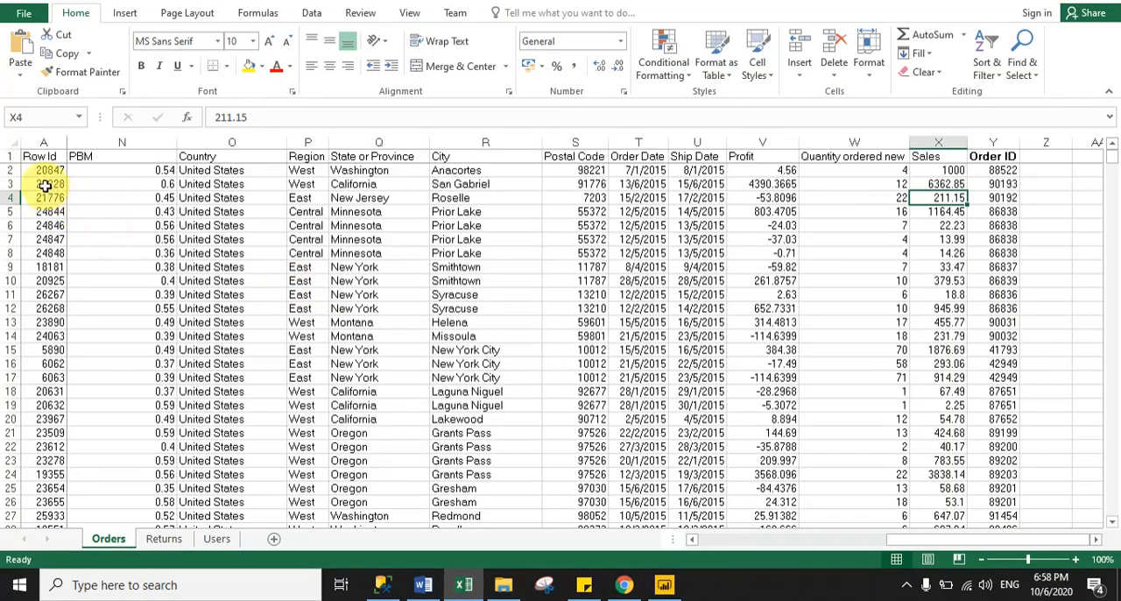
pyautogui.moveTo(914, 549); pyautogui.dragTo(946, 544)
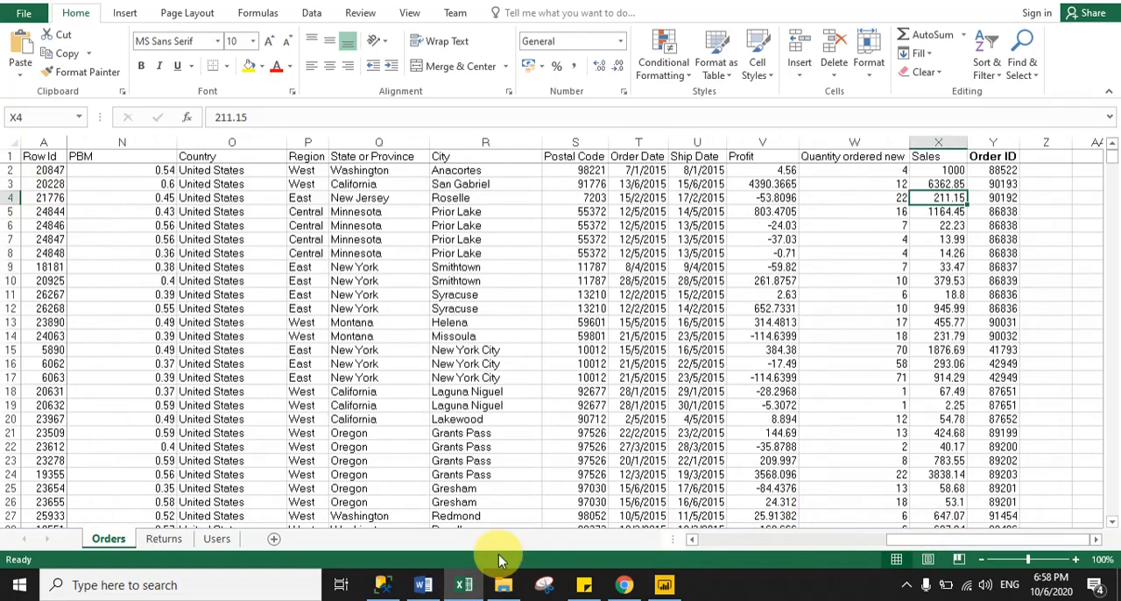
pyautogui.click(382, 587)
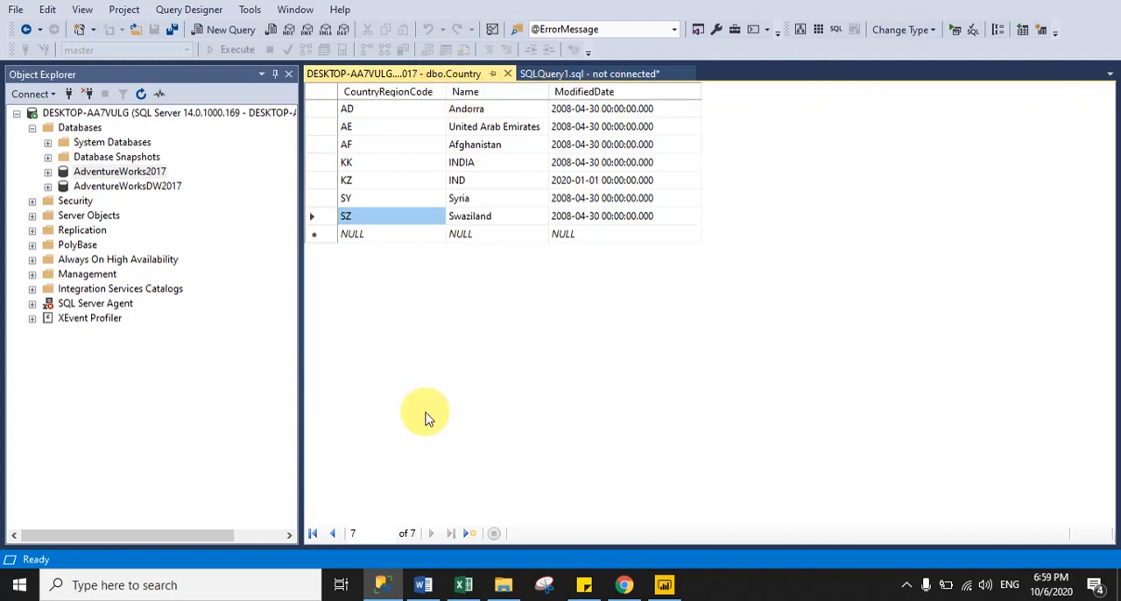
pyautogui.click(666, 585)
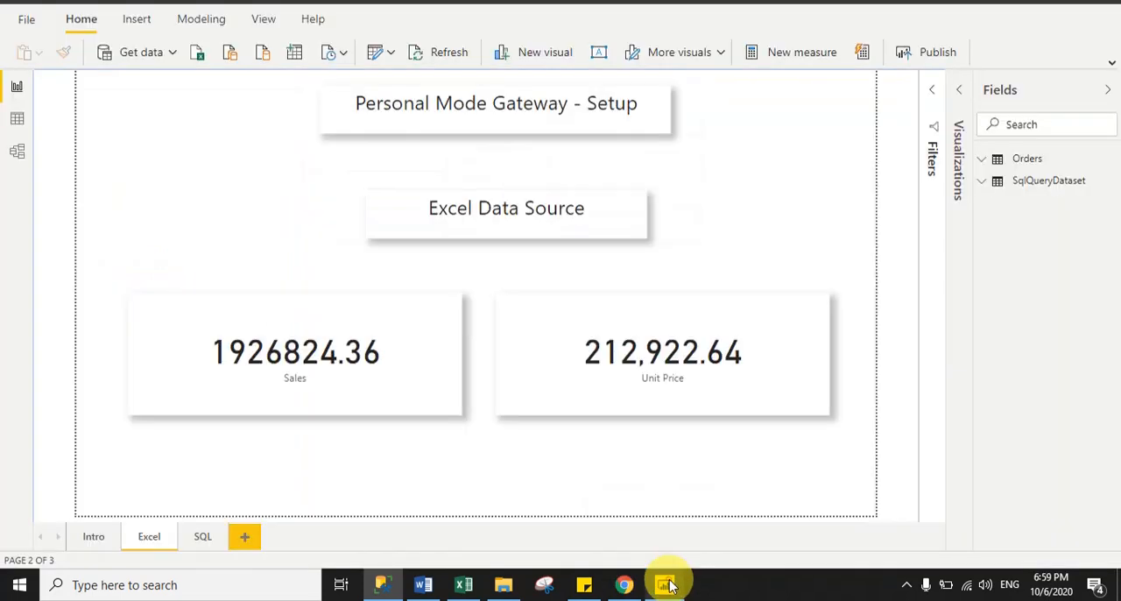
pyautogui.click(200, 536)
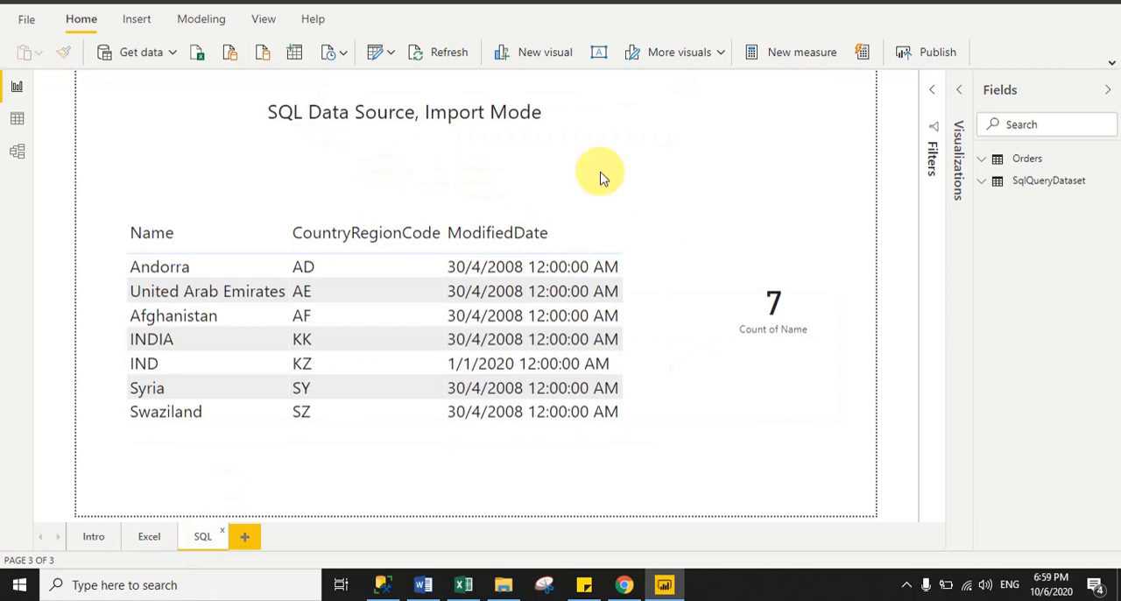
pyautogui.click(91, 537)
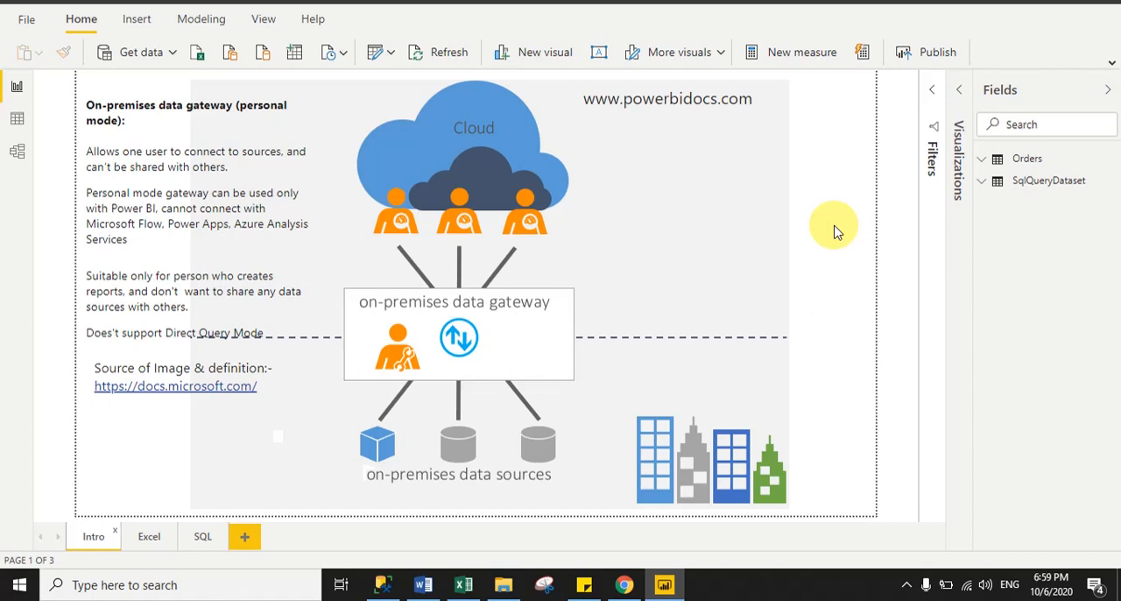
# Publish the report to the Project 2 workspace and dismiss the publishing dialog.
pyautogui.click(936, 55)
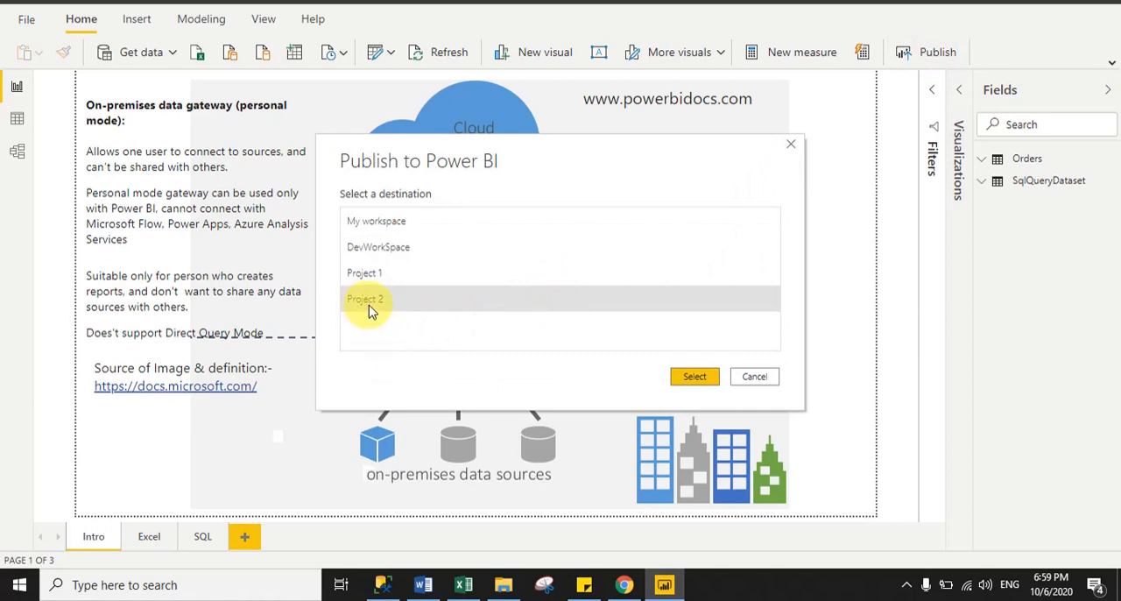
pyautogui.click(699, 376)
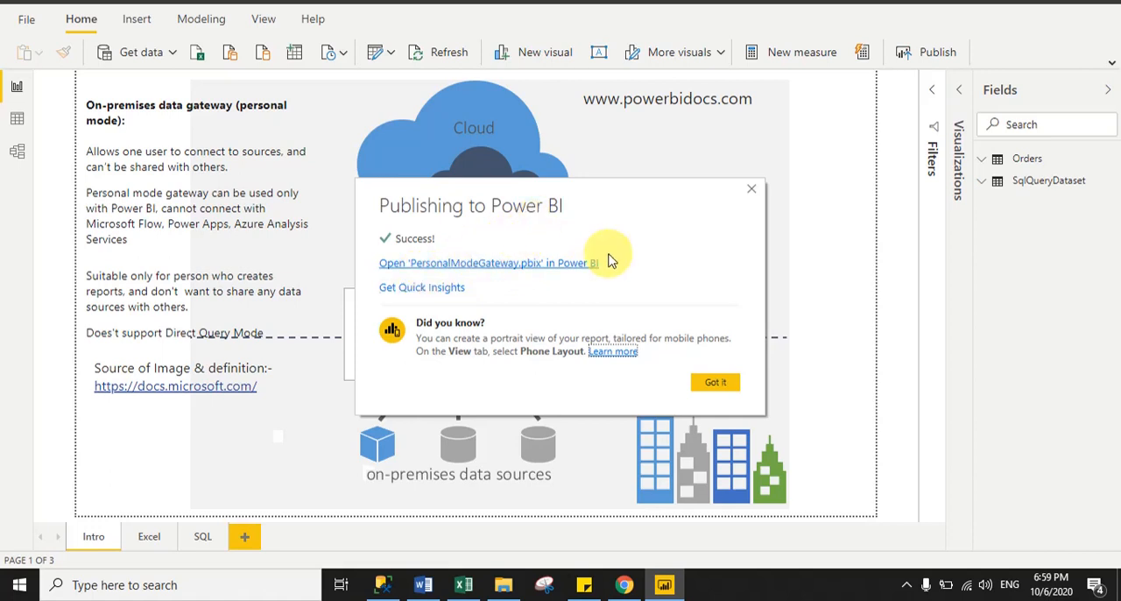
pyautogui.click(716, 384)
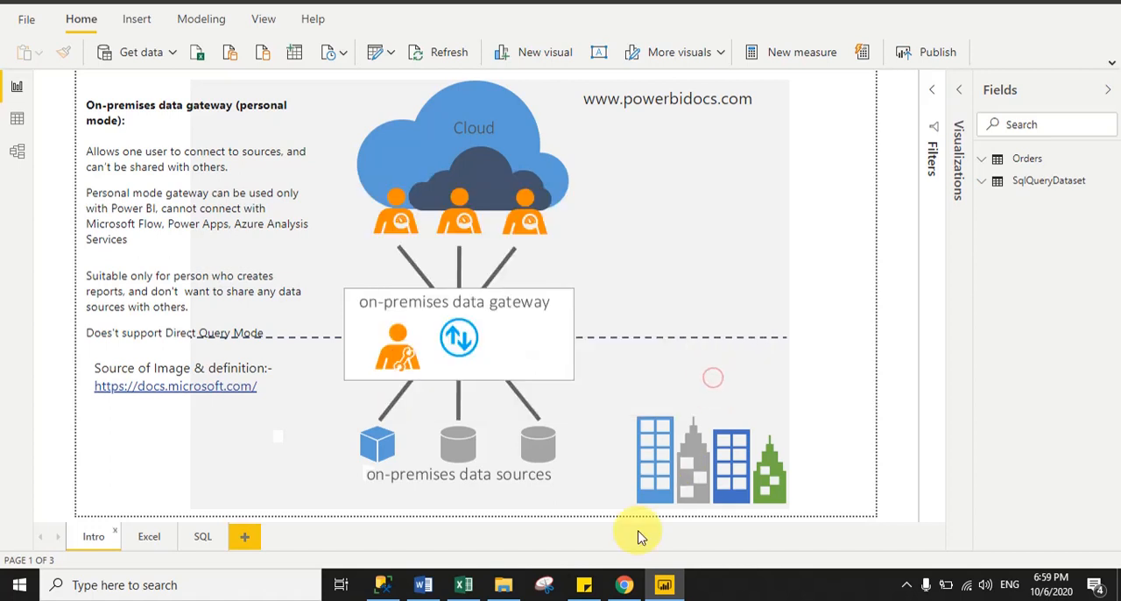
# Switch to the Power BI service in Chrome and review the Excel and SQL pages of Project 2's PersonalModeGateway report.
pyautogui.click(625, 585)
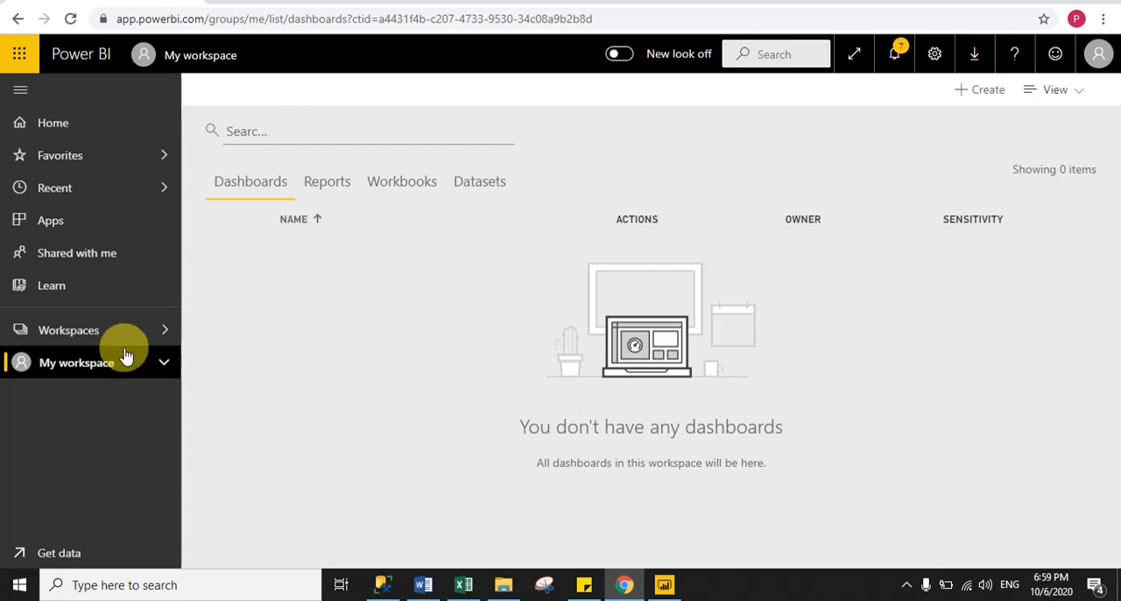
pyautogui.click(86, 333)
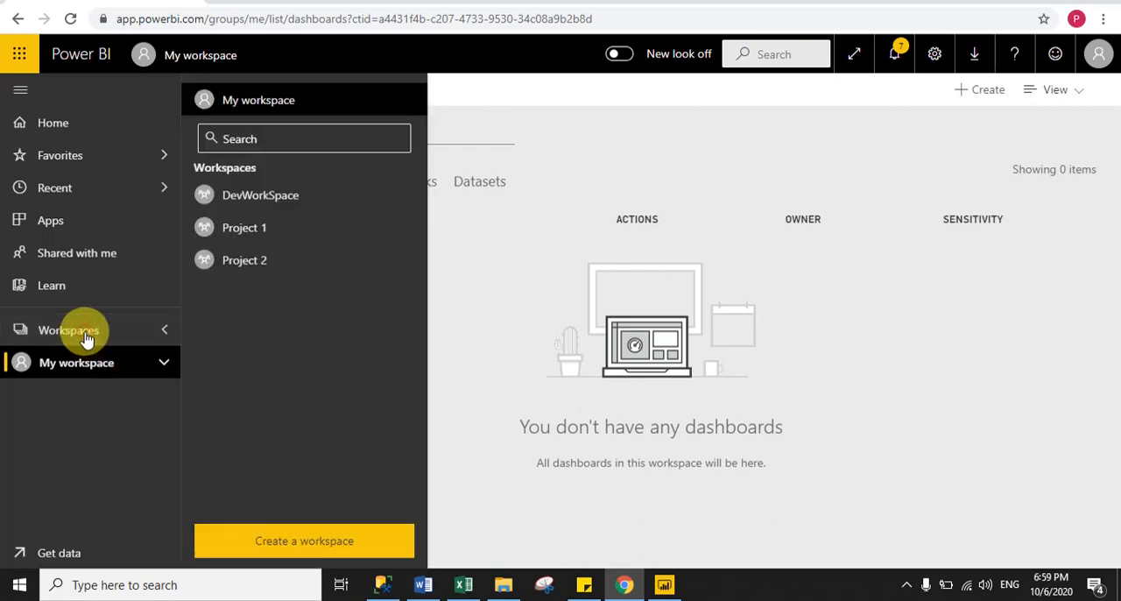
pyautogui.click(264, 273)
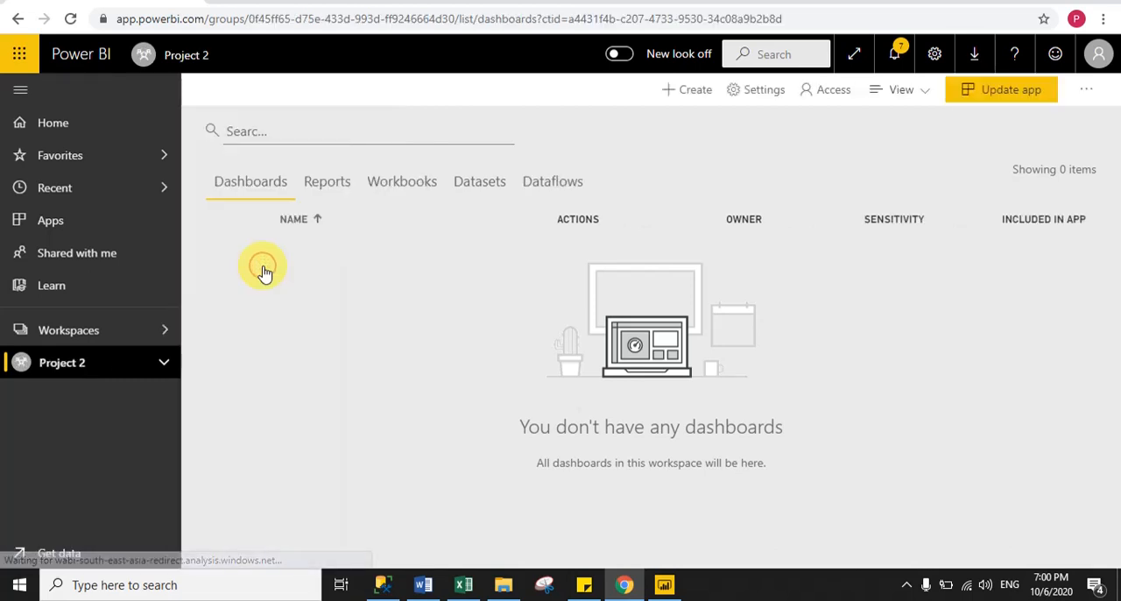
pyautogui.click(333, 187)
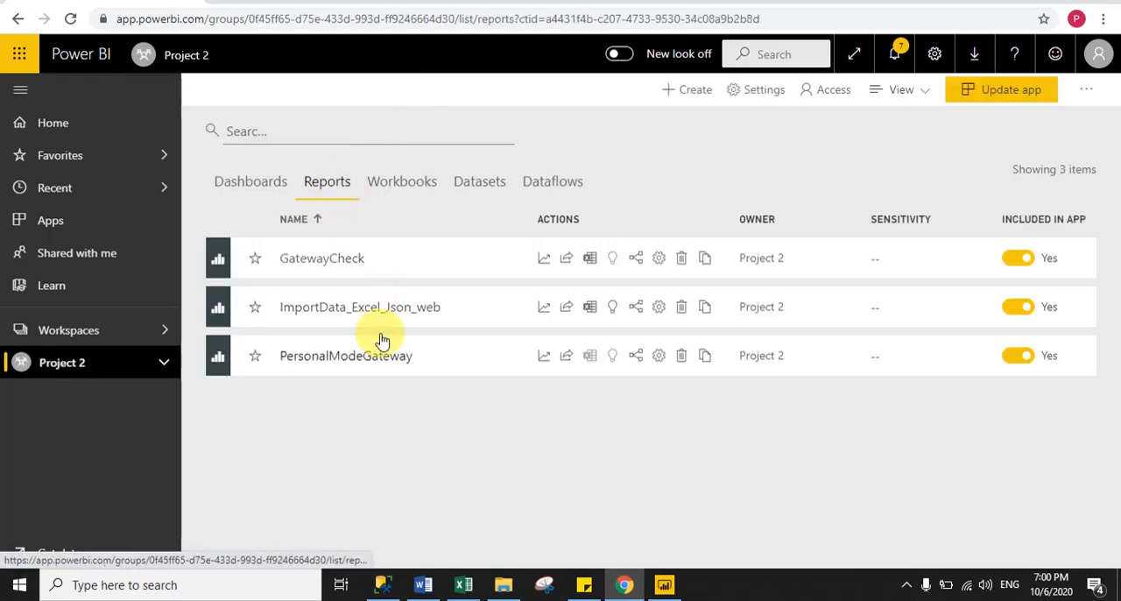
pyautogui.click(336, 366)
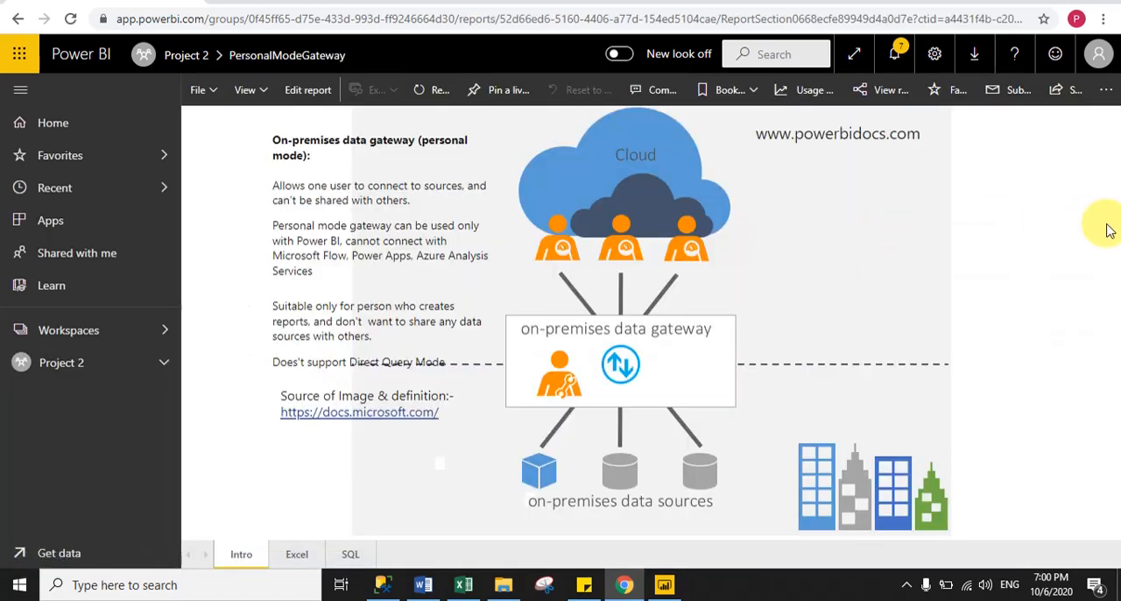
pyautogui.click(297, 552)
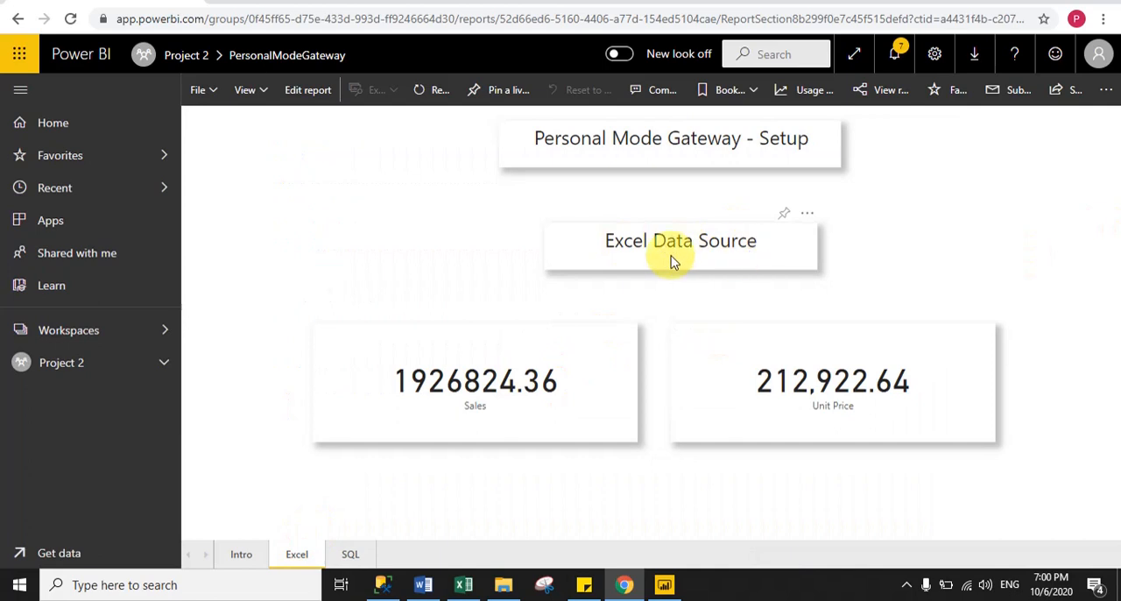
pyautogui.click(350, 558)
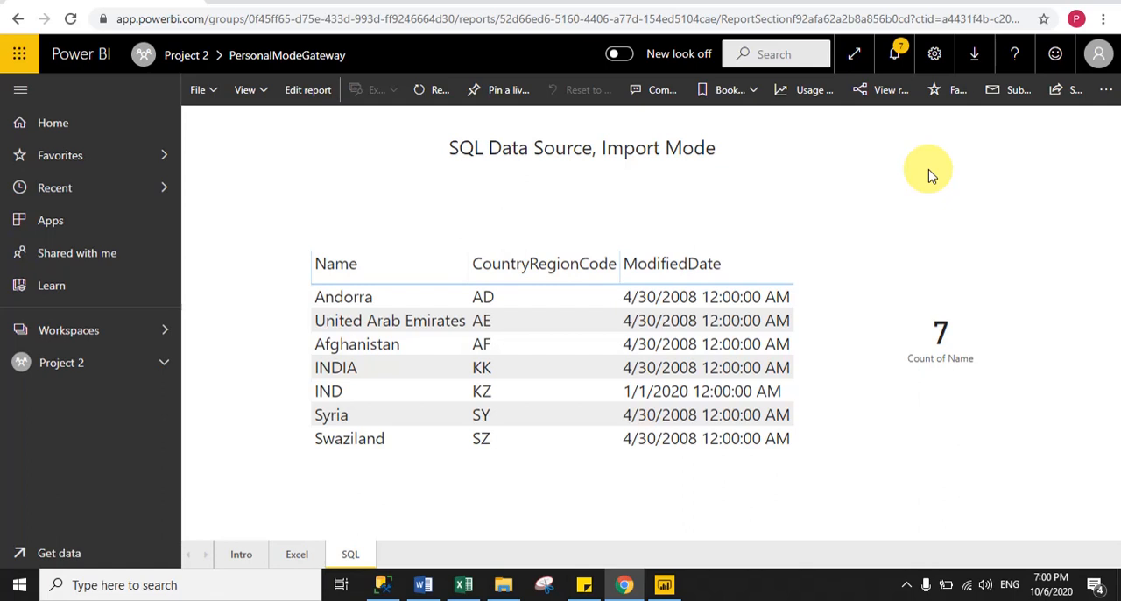
# Open the settings of the PersonalModeGateway dataset in the Project 2 workspace.
pyautogui.click(51, 379)
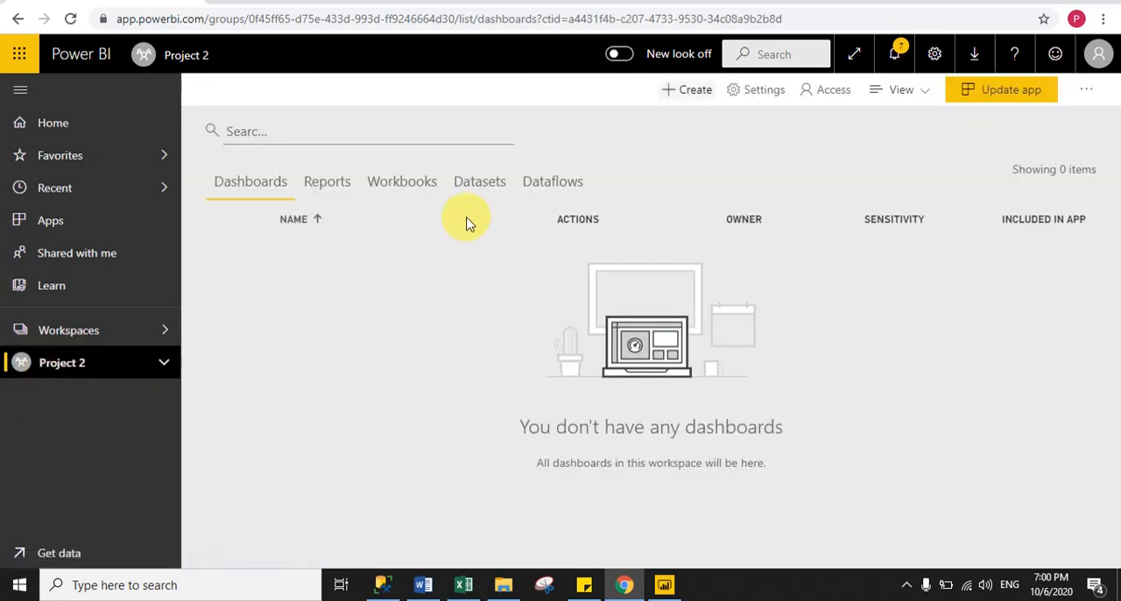
pyautogui.click(477, 183)
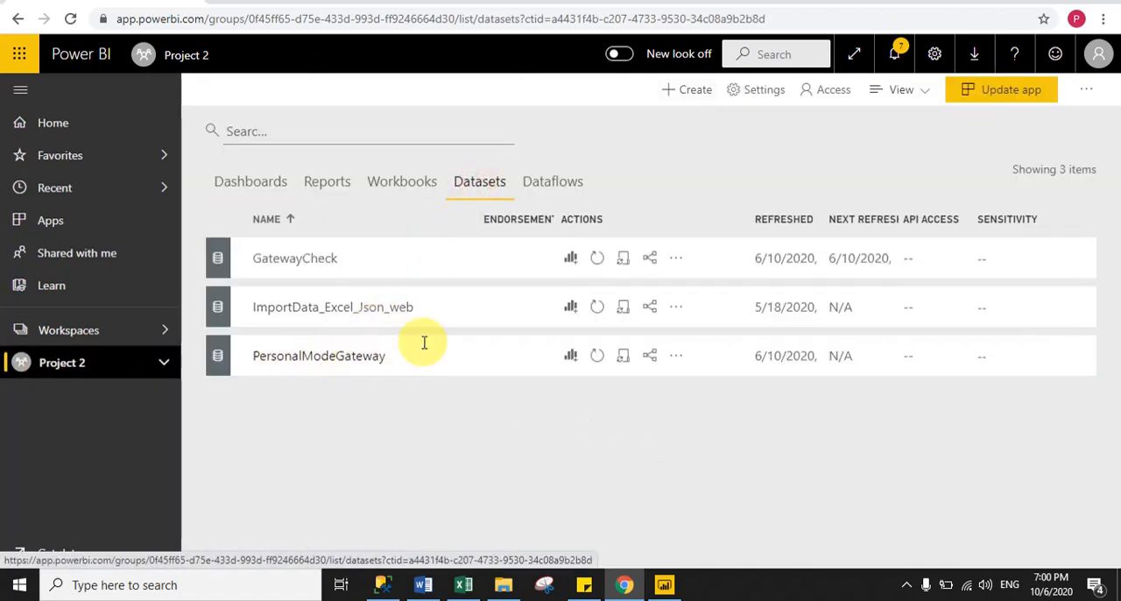
pyautogui.click(676, 357)
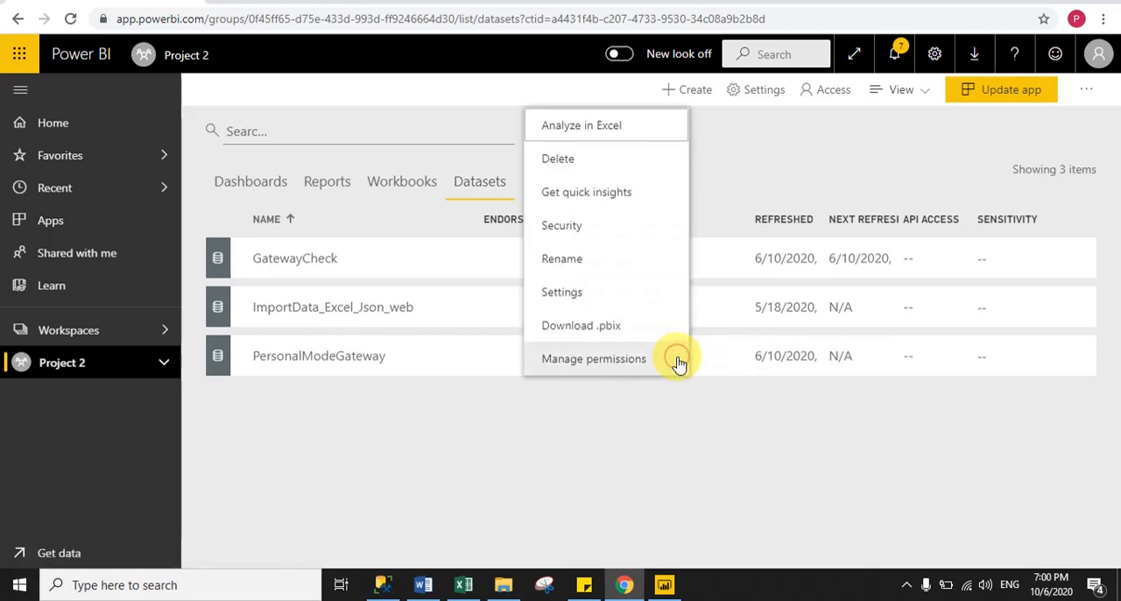
pyautogui.click(566, 304)
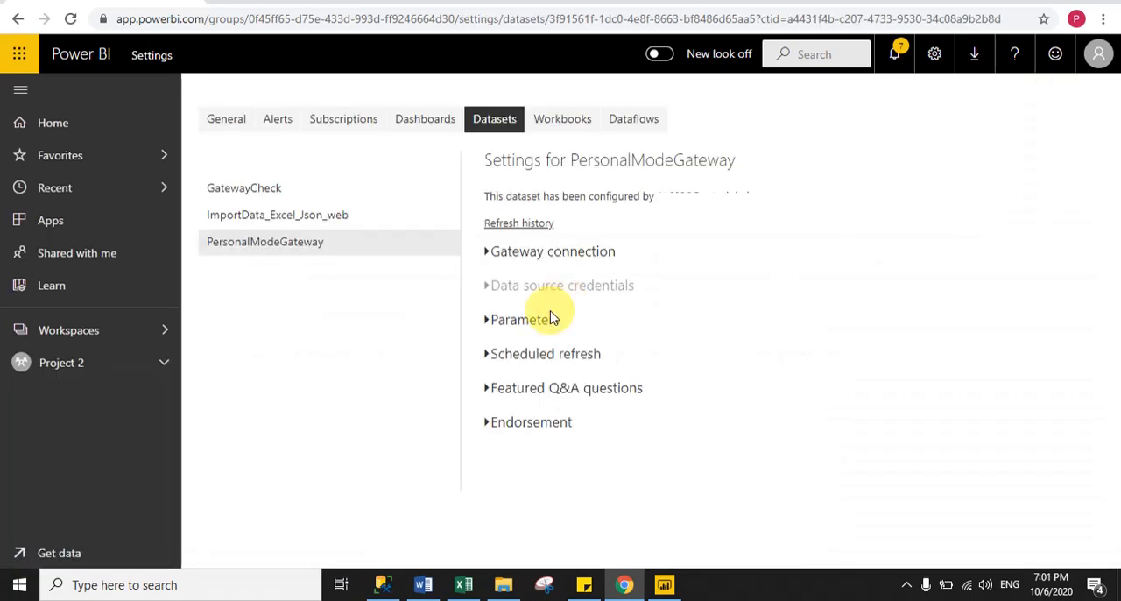
# Examine the gateway connection and scheduled refresh settings of the PersonalModeGateway dataset.
pyautogui.click(490, 252)
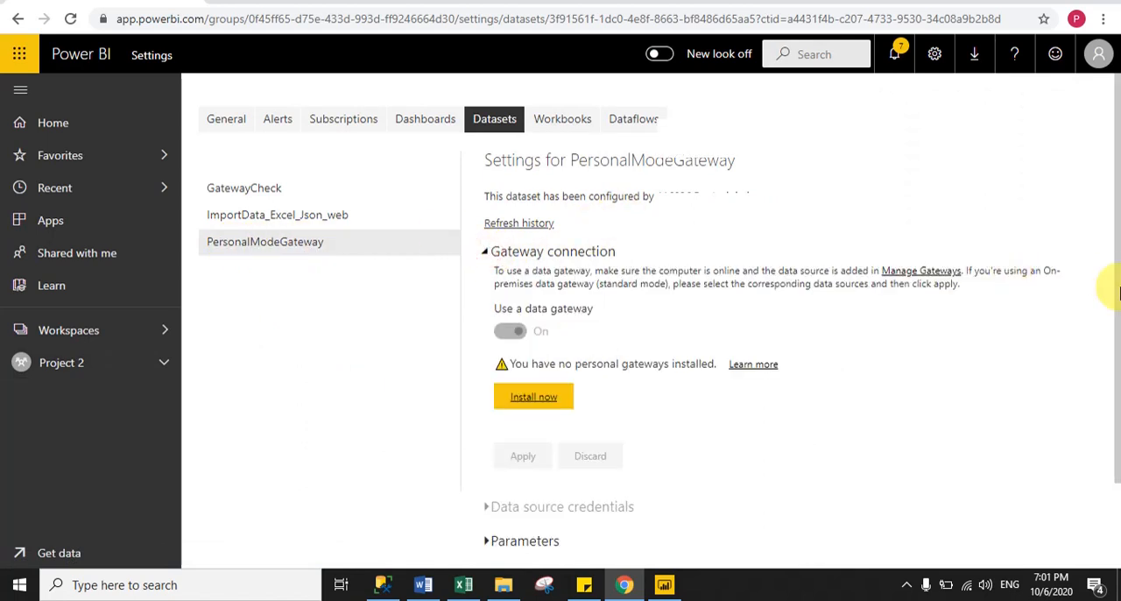
pyautogui.moveTo(1117, 193); pyautogui.dragTo(1109, 301)
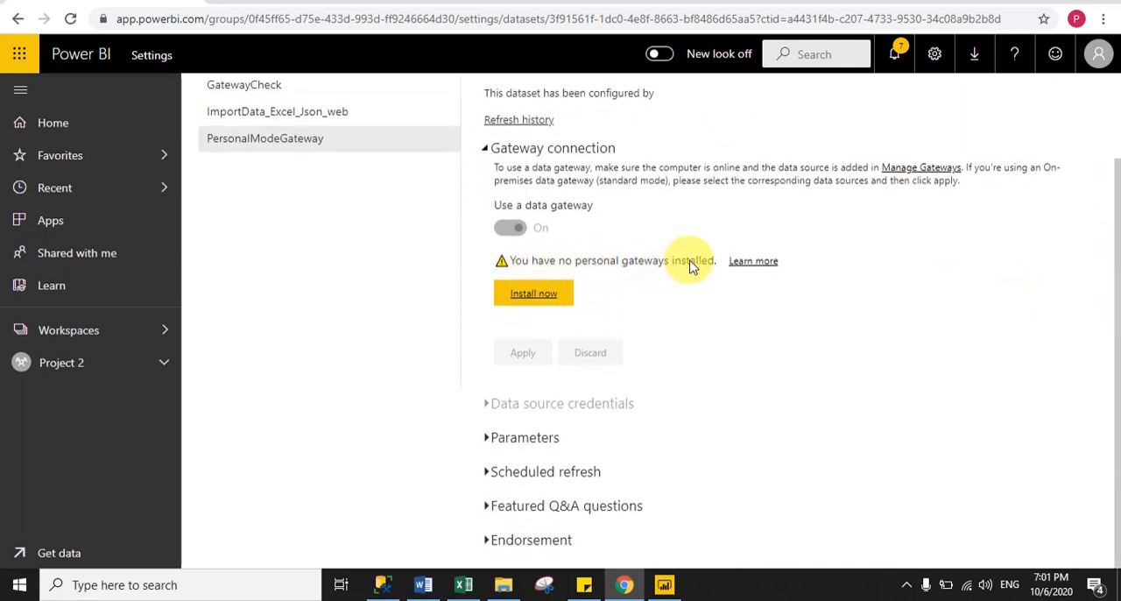
pyautogui.click(487, 149)
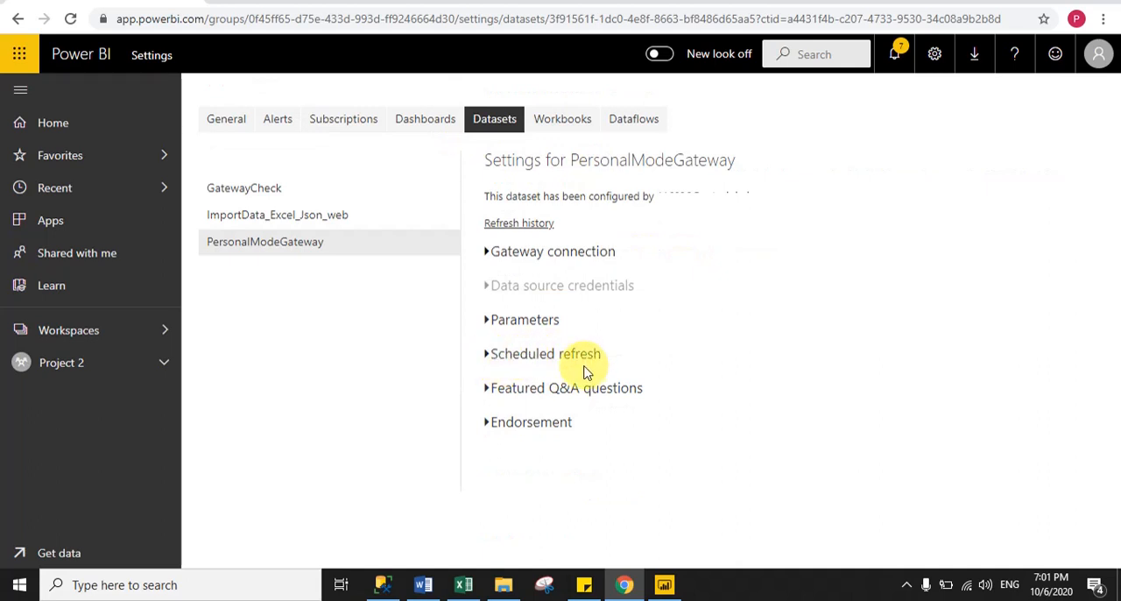
pyautogui.click(487, 359)
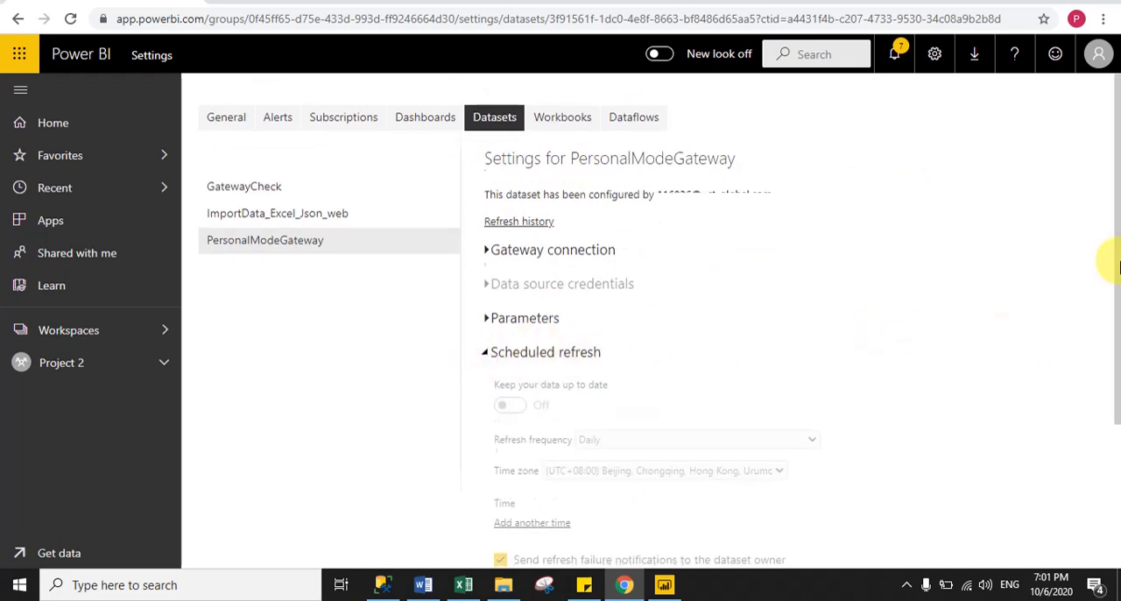
pyautogui.moveTo(1113, 260); pyautogui.dragTo(1113, 358)
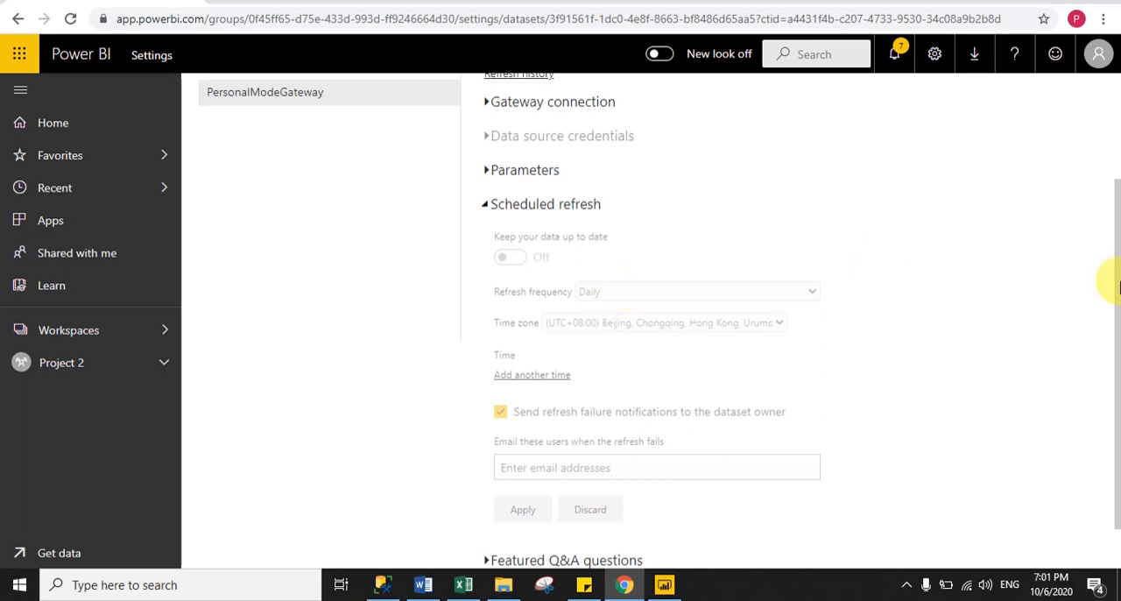
pyautogui.moveTo(1109, 275); pyautogui.dragTo(1118, 235)
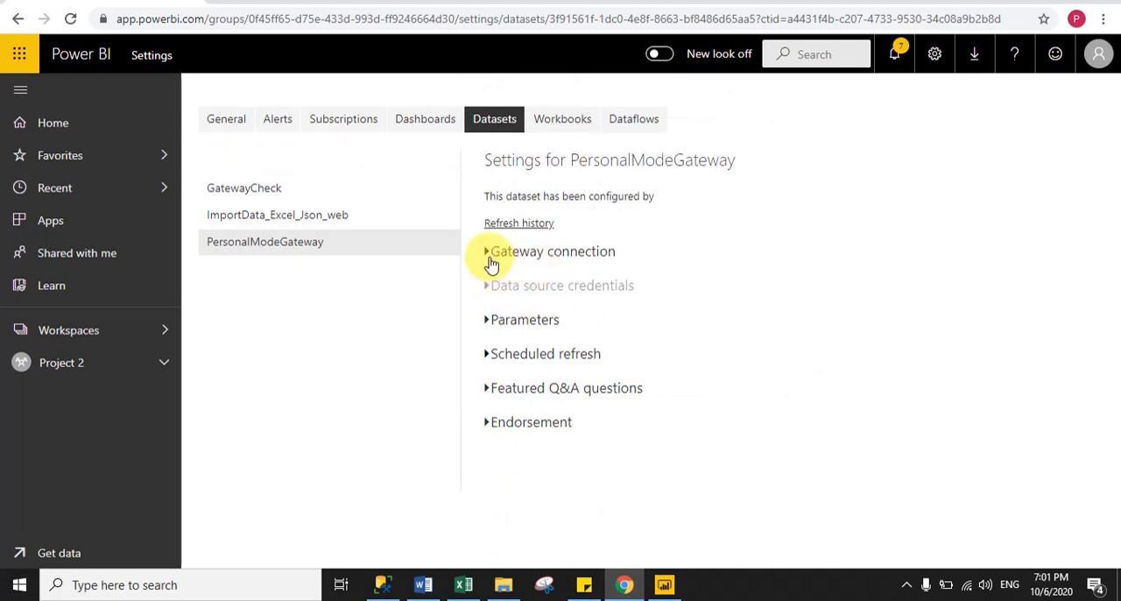
pyautogui.click(487, 257)
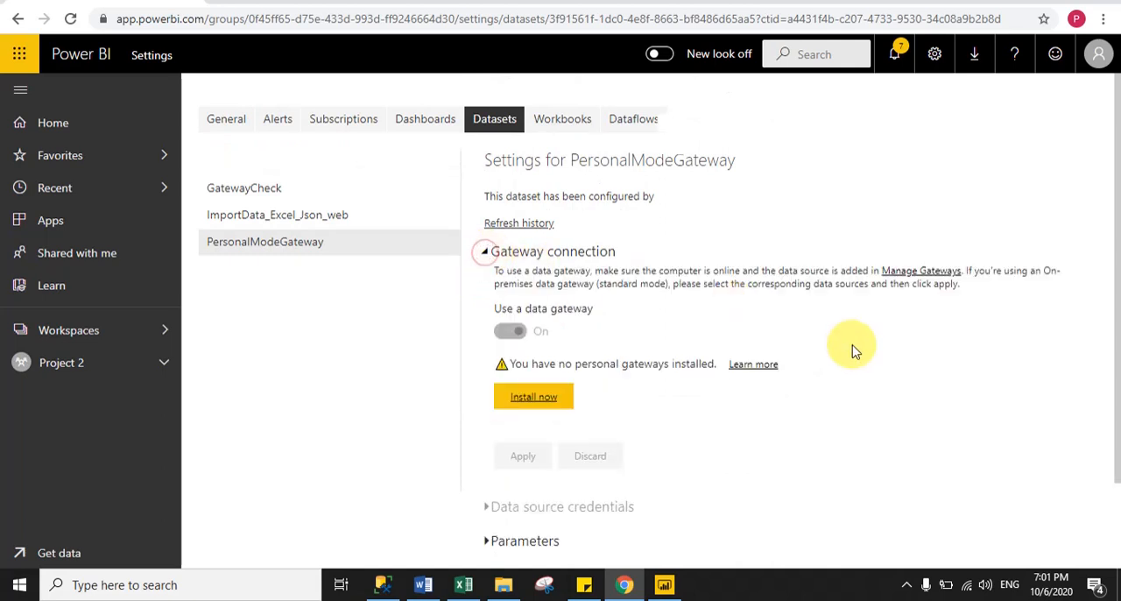
pyautogui.scroll(-1, 841, 289)
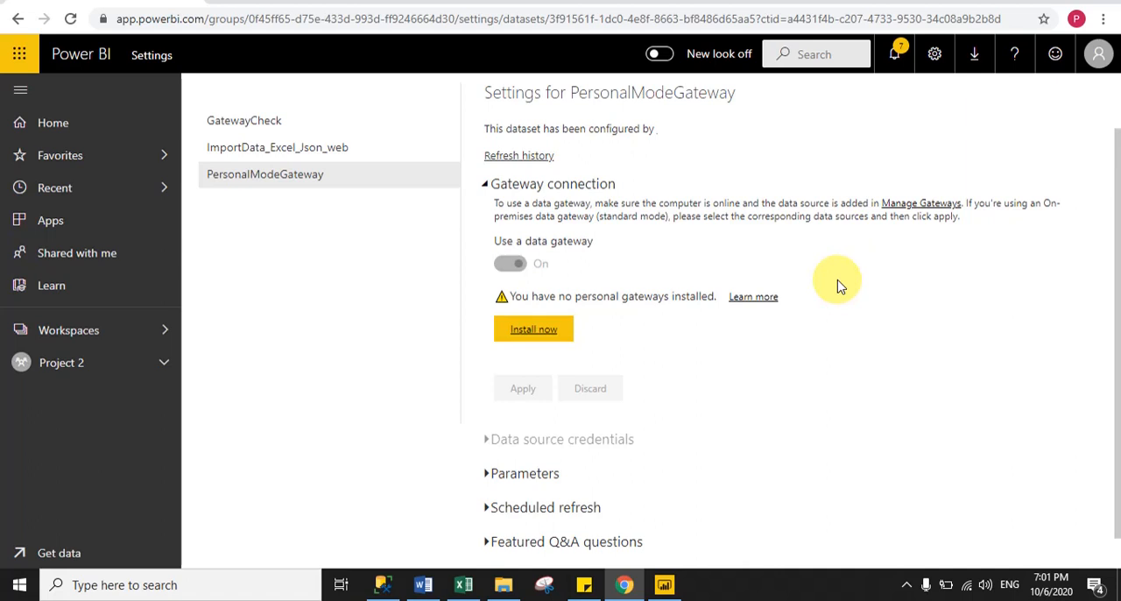
pyautogui.click(544, 333)
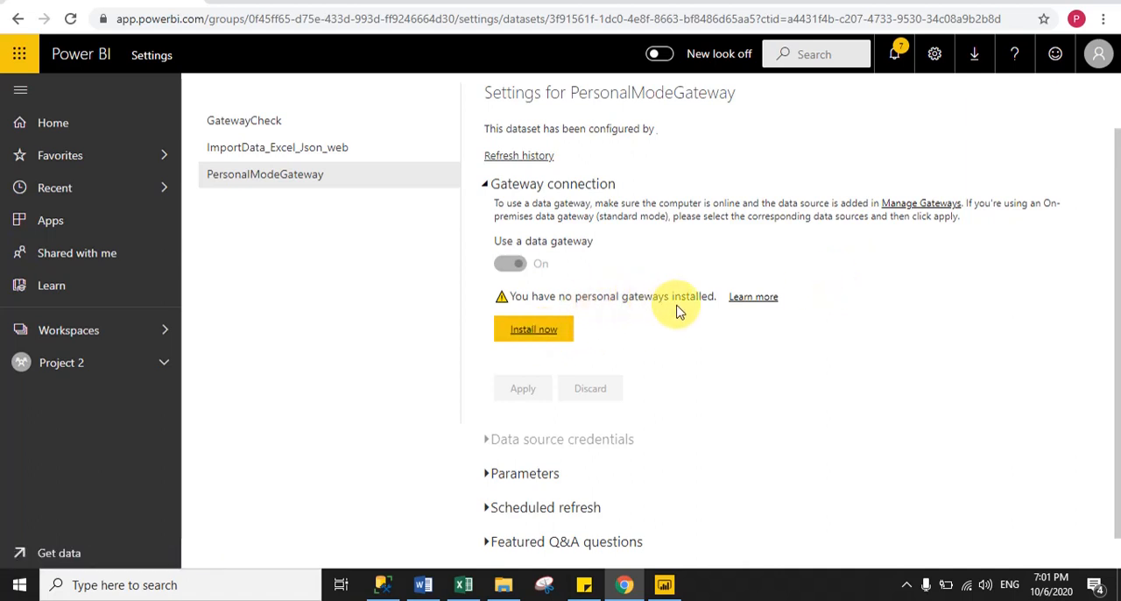
pyautogui.moveTo(1119, 262); pyautogui.dragTo(1117, 200)
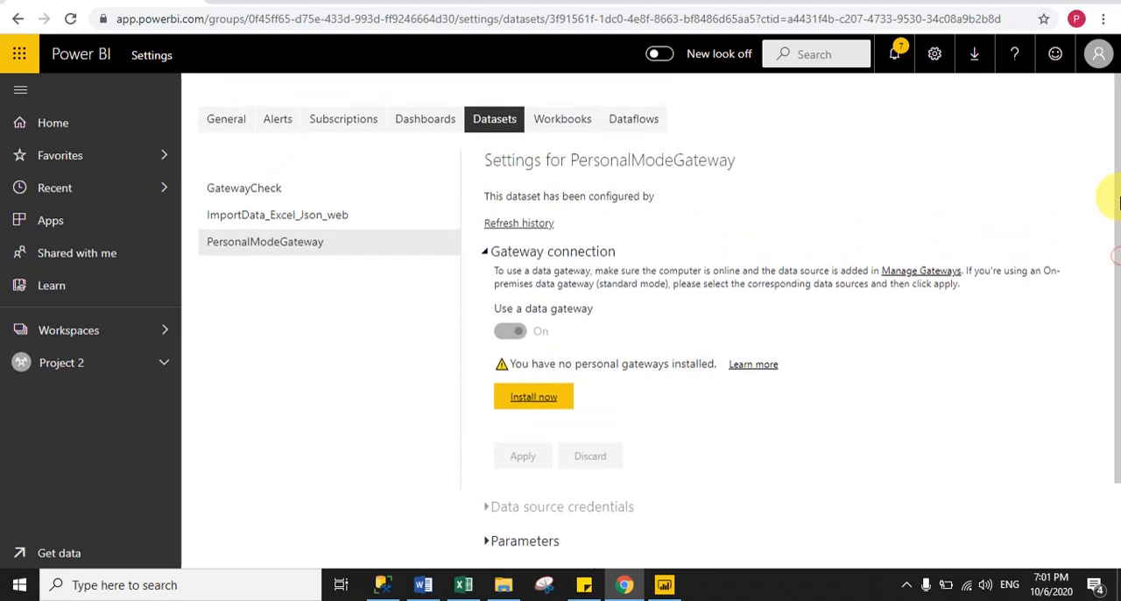
# Open the Data Gateway download page from the Power BI service's downloads and select its web address.
pyautogui.click(979, 58)
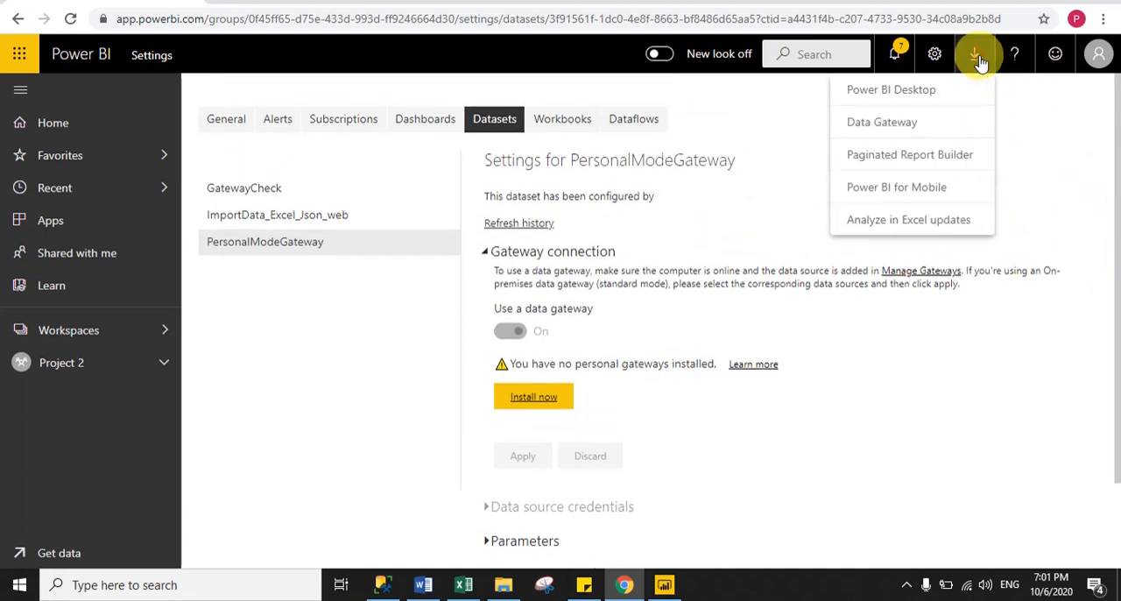
pyautogui.click(887, 125)
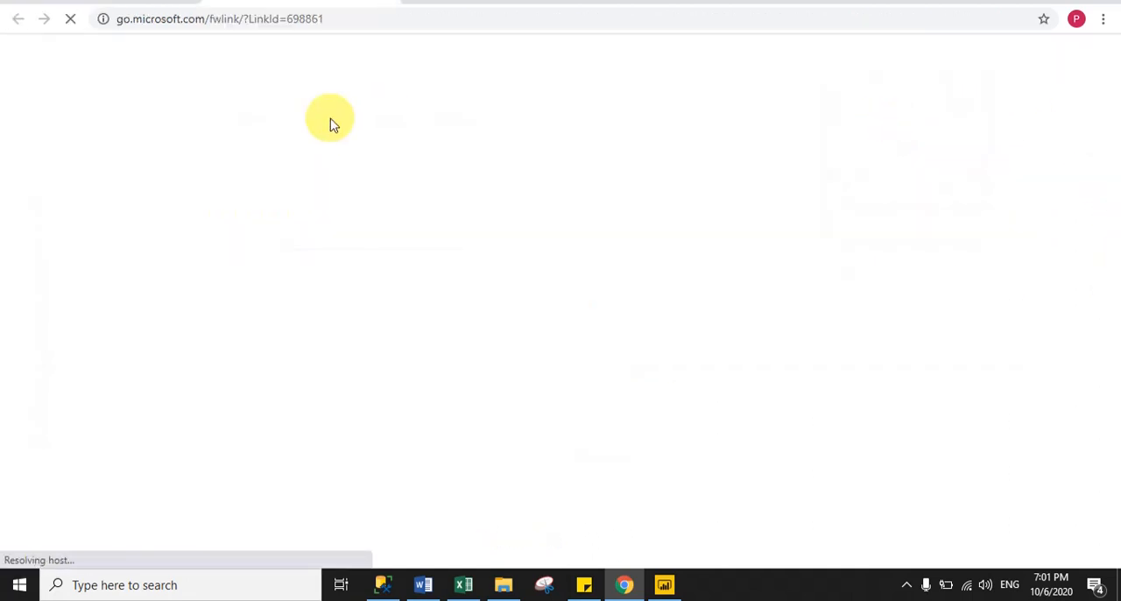
pyautogui.click(335, 23)
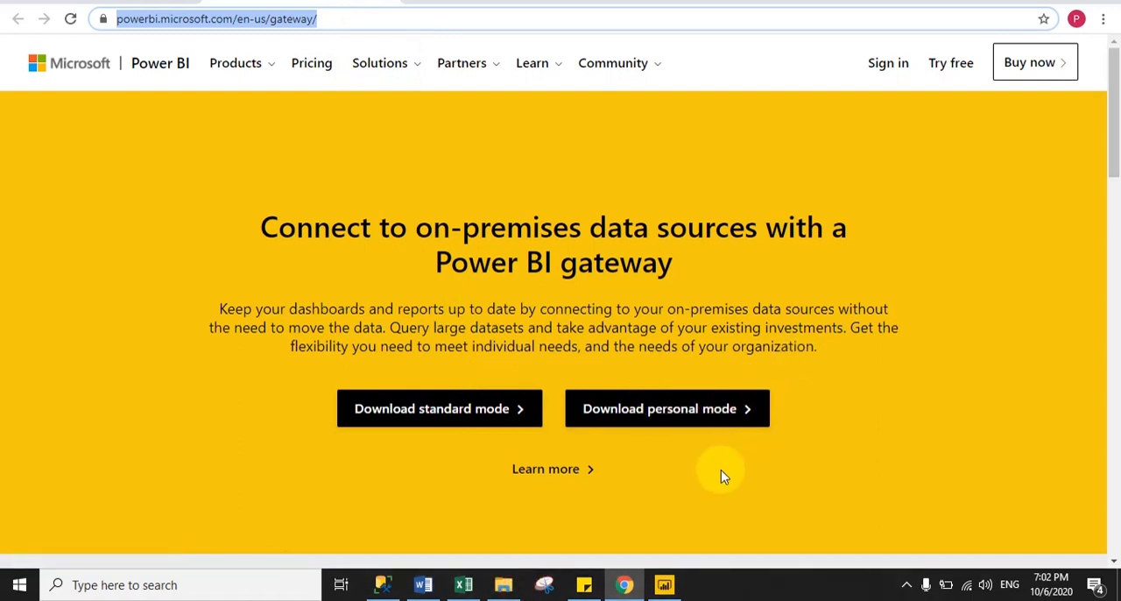
# Run the On-premises data gateway (personal mode) installer from the Gateway folder, accept the terms and install it to the default location.
pyautogui.click(507, 587)
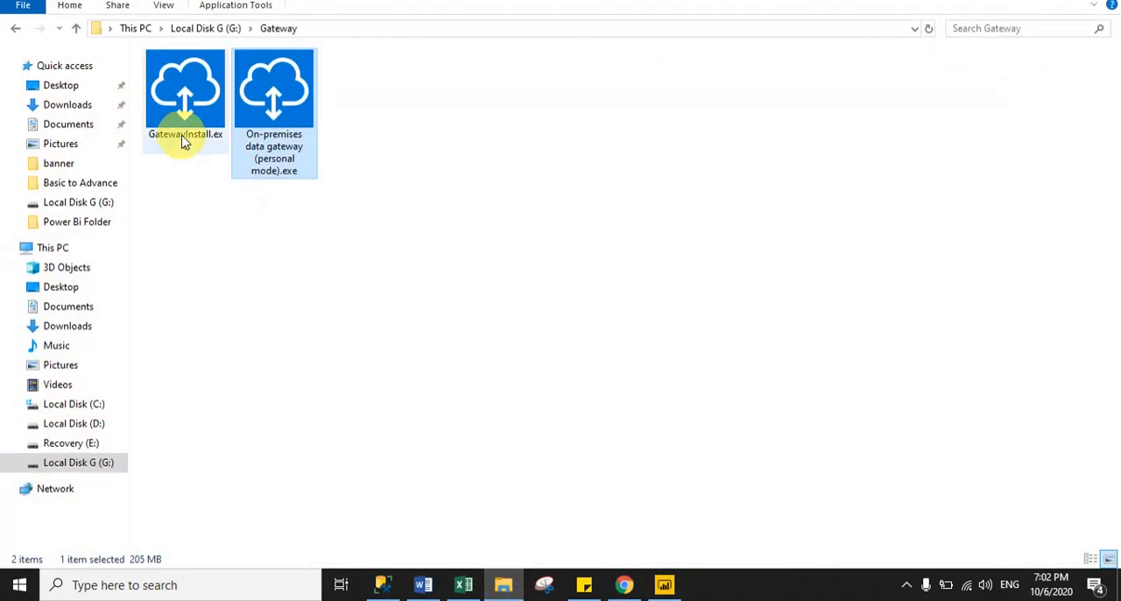
pyautogui.click(178, 133)
pyautogui.click(367, 259)
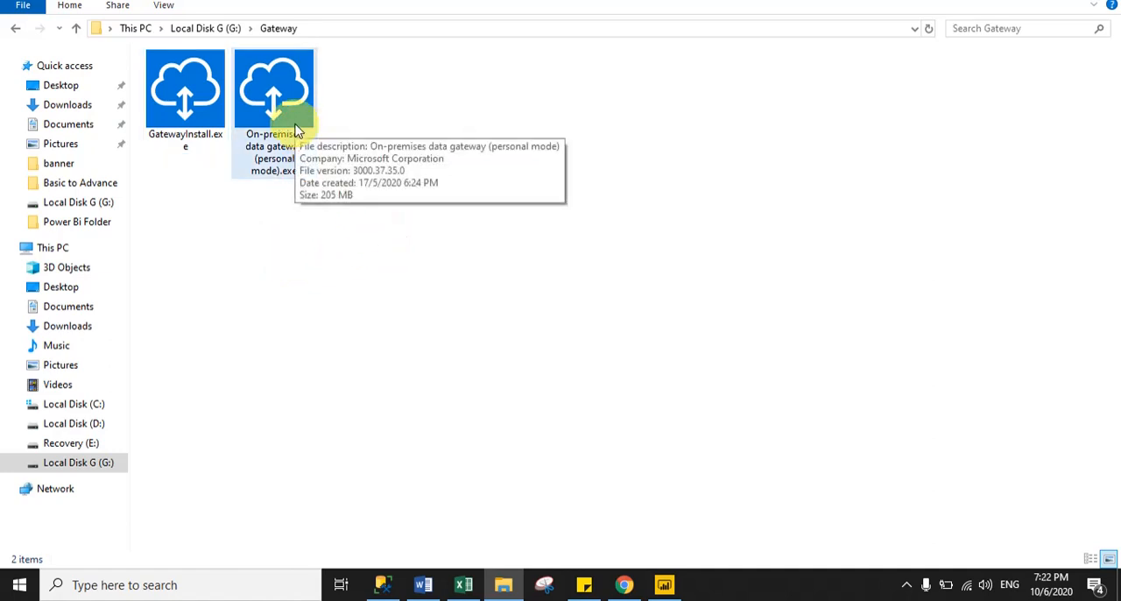
pyautogui.doubleClick(296, 130)
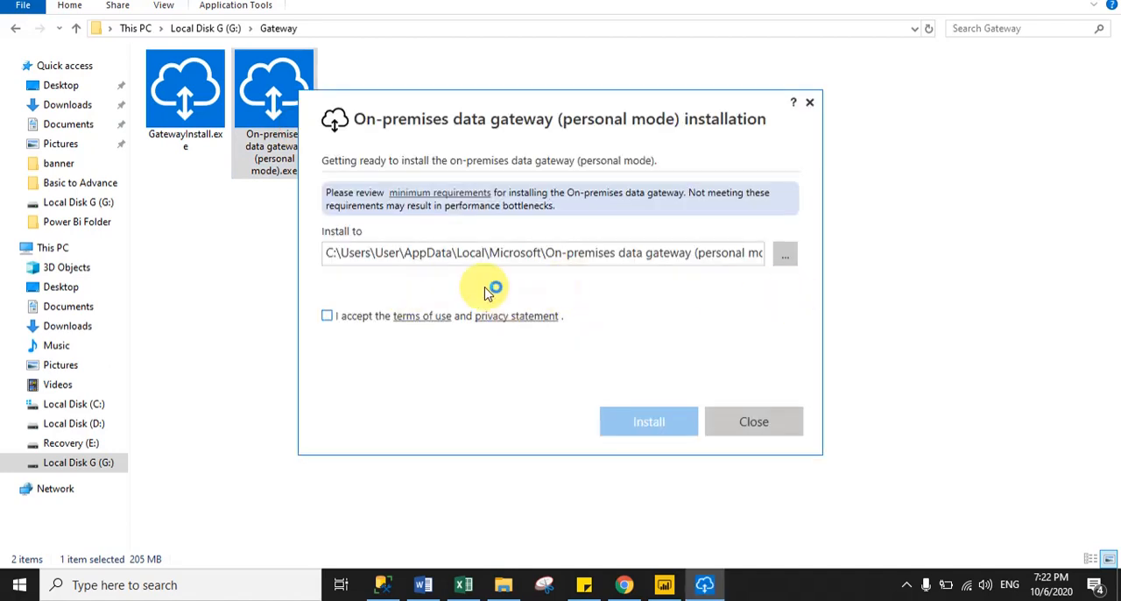
pyautogui.click(327, 316)
pyautogui.click(658, 424)
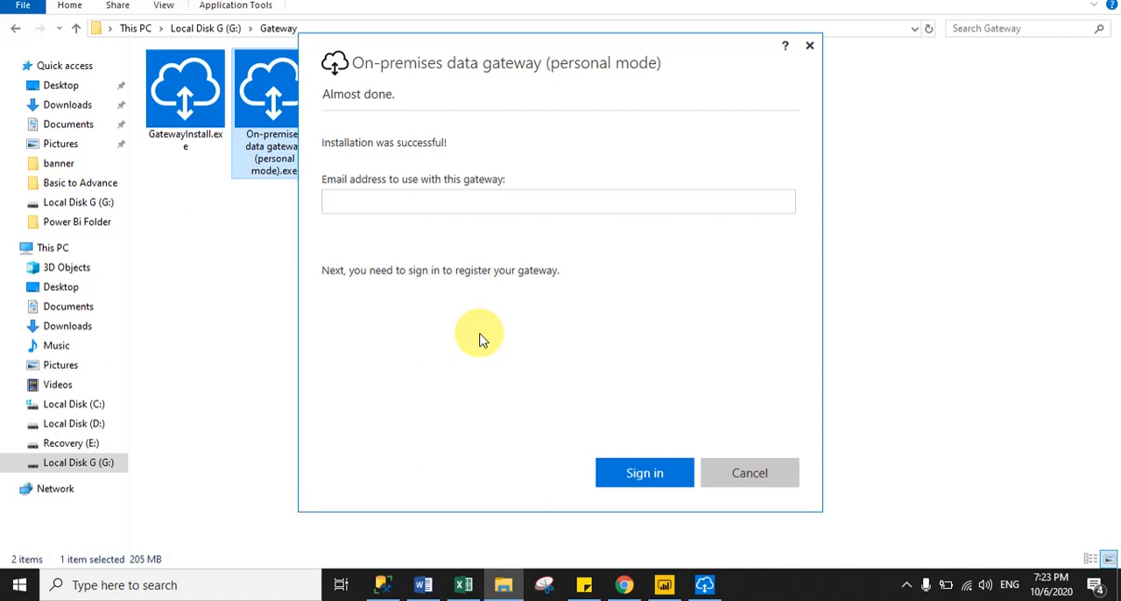
# Register the installed personal gateway by signing in with the account's email address, and close the gateway window.
pyautogui.click(368, 204)
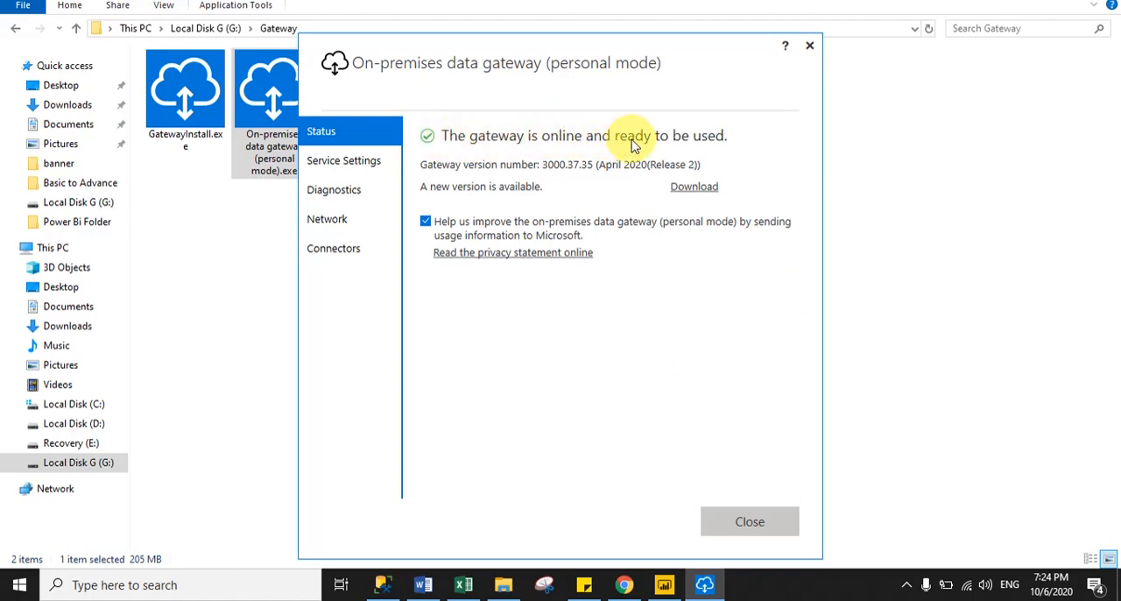
pyautogui.click(762, 526)
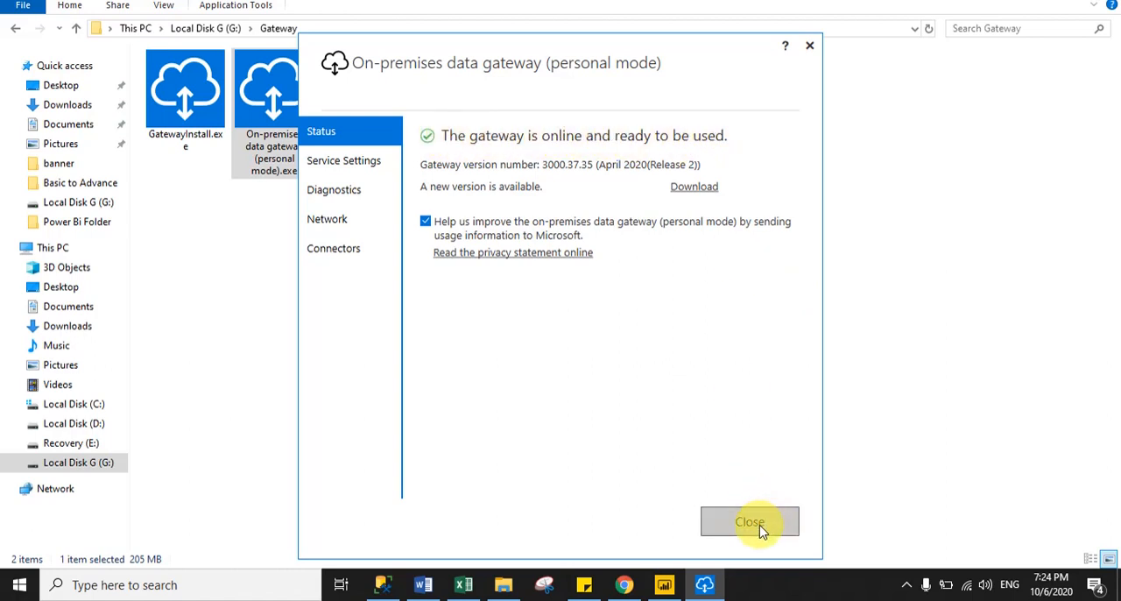
pyautogui.click(758, 526)
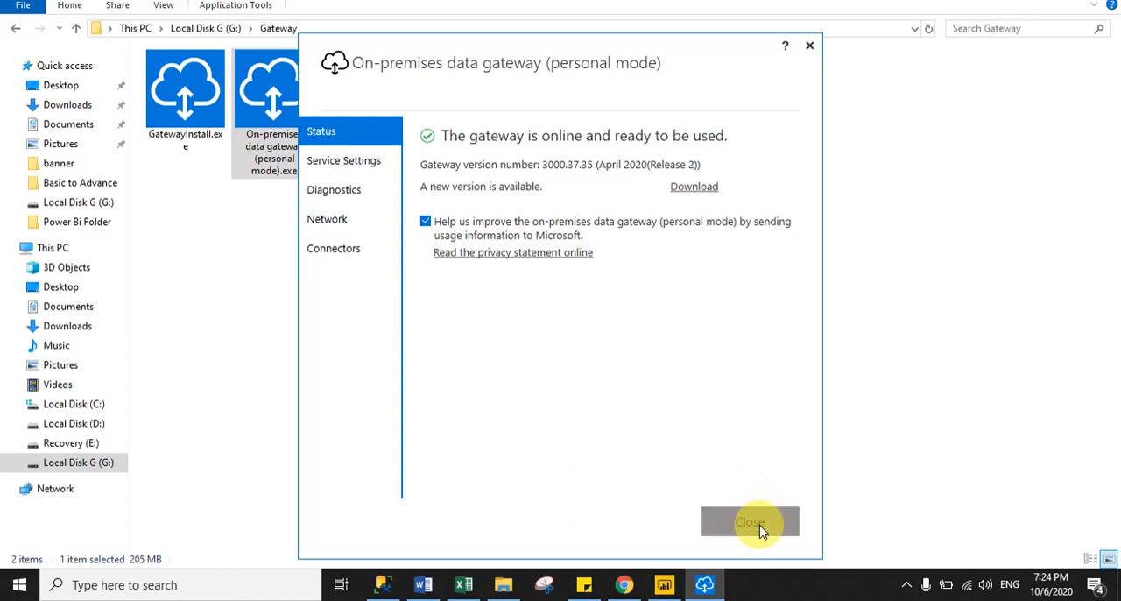
# Switch to Chrome and reload the PersonalModeGateway dataset settings in the Power BI service.
pyautogui.click(623, 585)
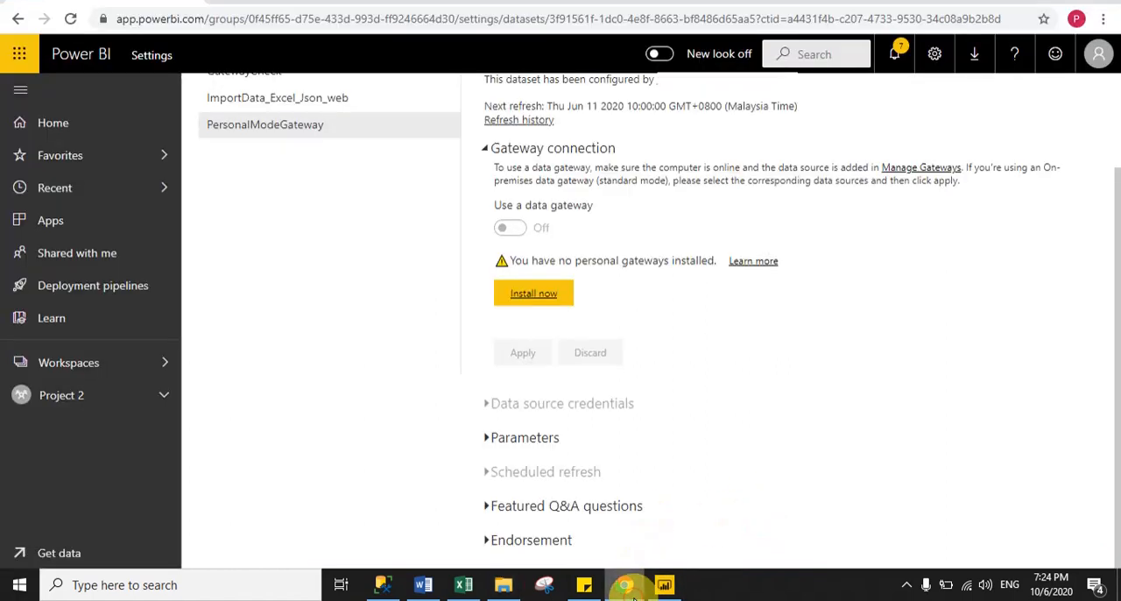
pyautogui.scroll(2, 1120, 188)
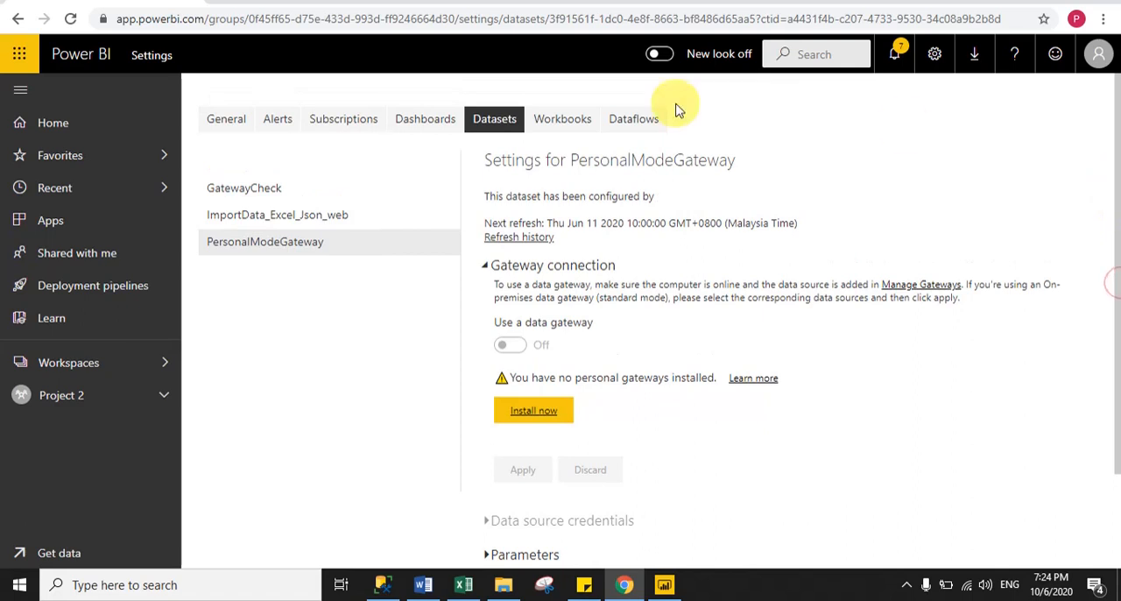
pyautogui.click(71, 20)
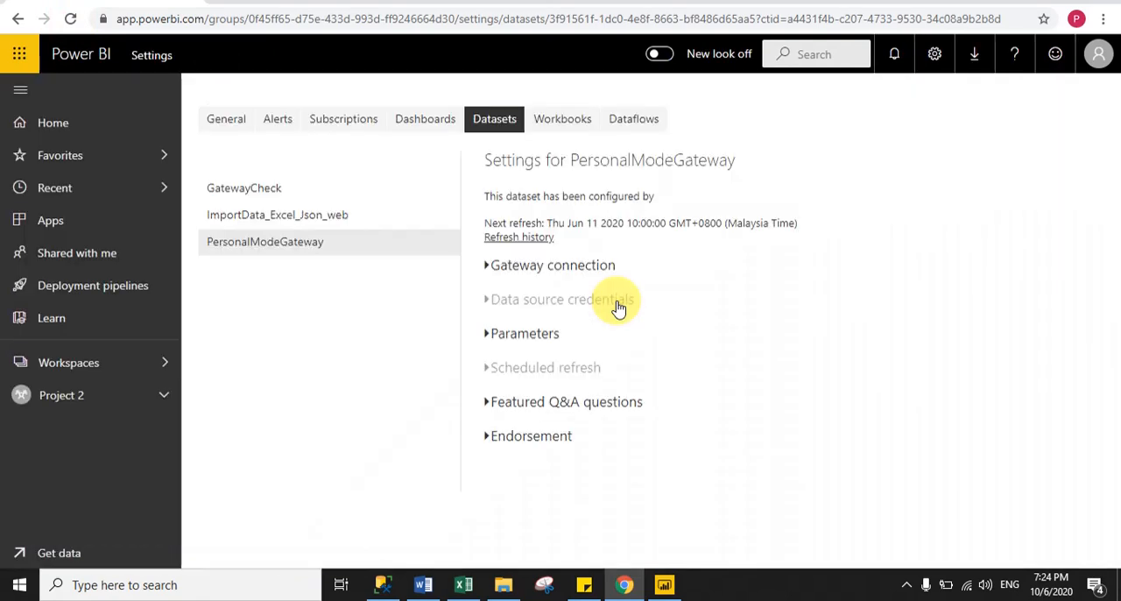
# Select Personal Gateway as the PersonalModeGateway dataset's gateway connection and apply it.
pyautogui.click(490, 268)
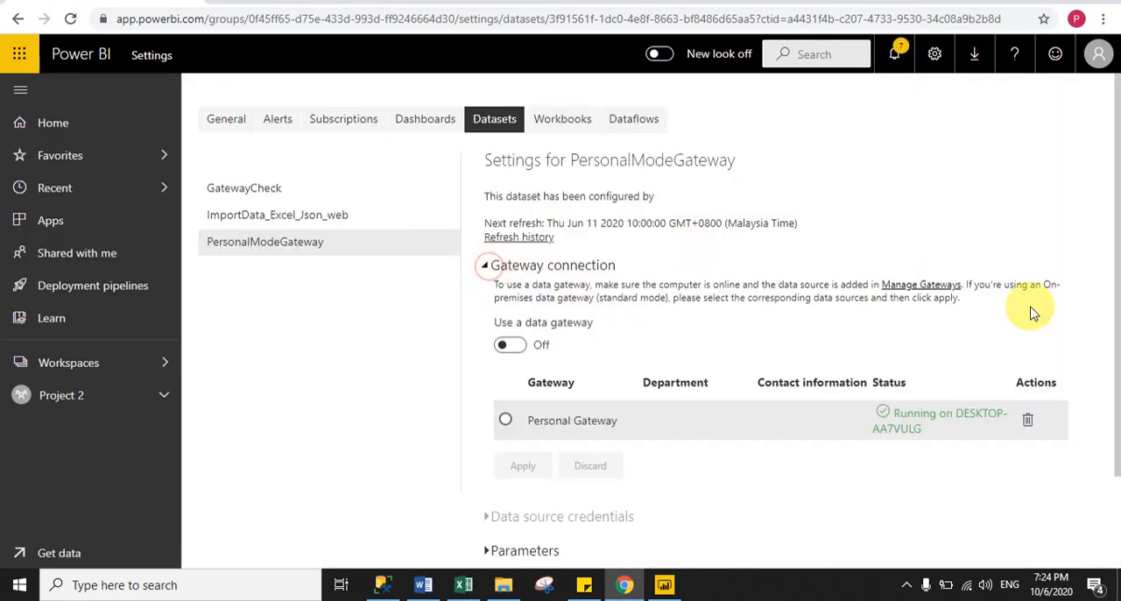
pyautogui.moveTo(1108, 215); pyautogui.dragTo(1106, 312)
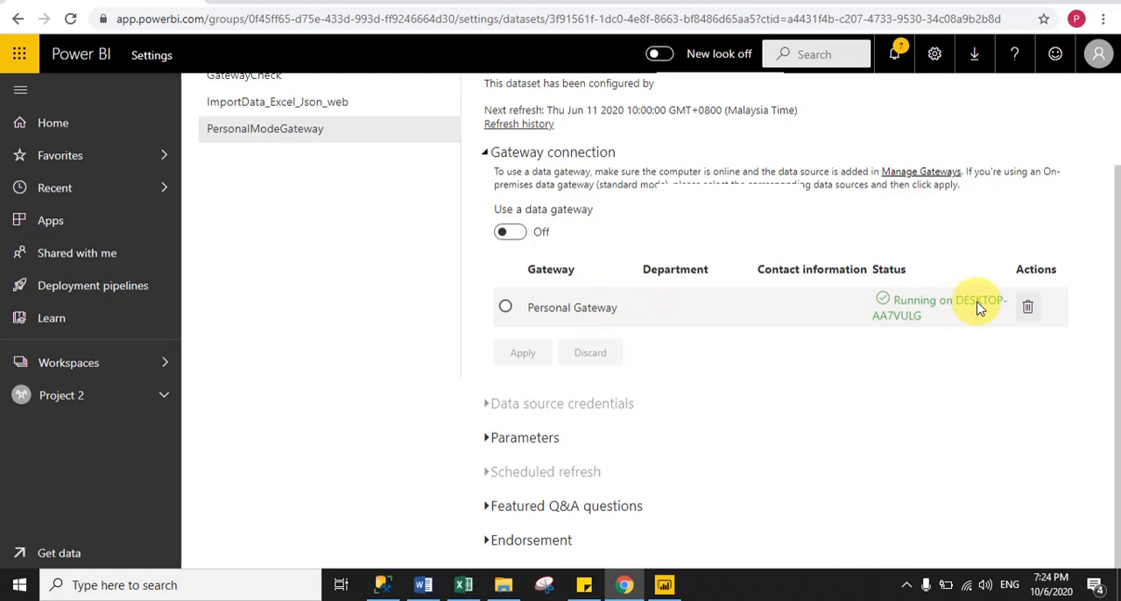
pyautogui.click(507, 308)
pyautogui.click(524, 354)
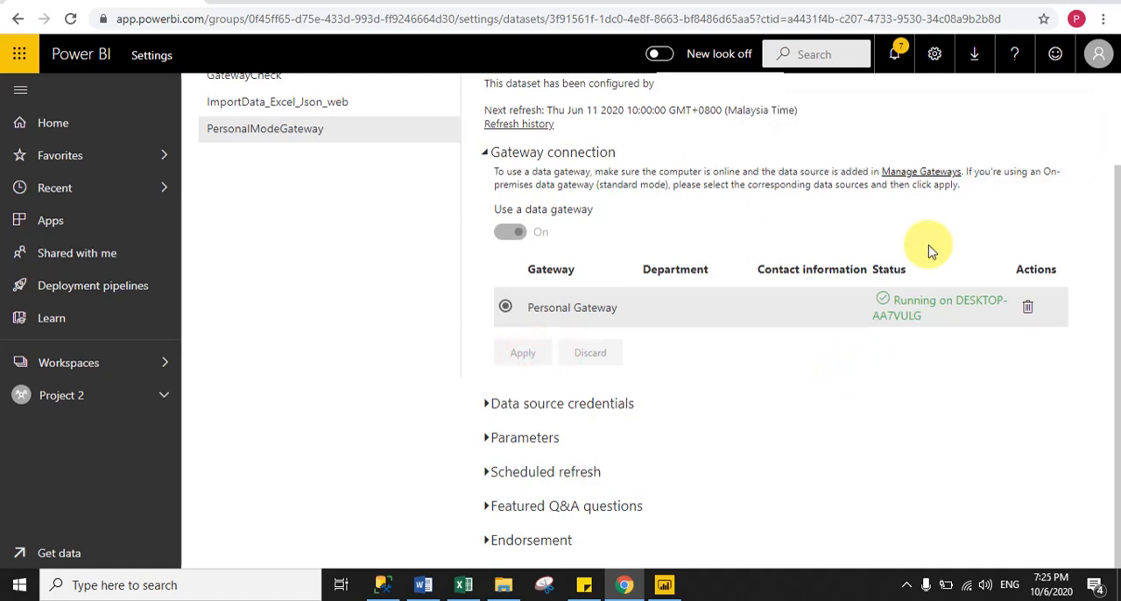
# Sign in to the AdventureWorks2017 SQL source under the dataset's data source credentials.
pyautogui.click(492, 404)
pyautogui.scroll(-2, 1101, 263)
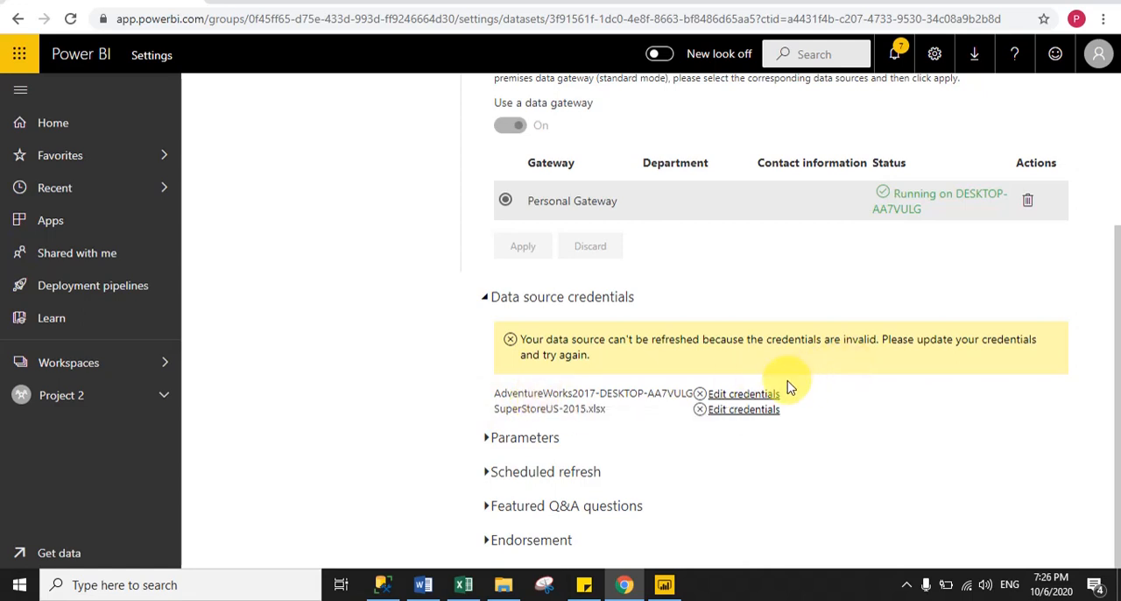
pyautogui.click(744, 394)
pyautogui.click(620, 465)
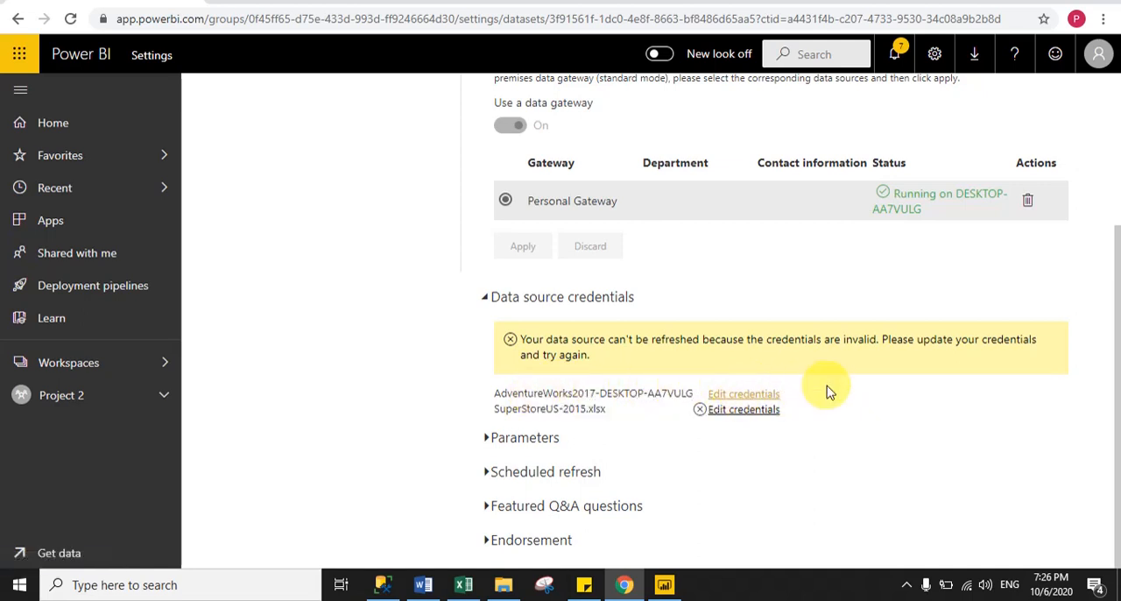
# Sign in to the SuperStoreUS-2015.xlsx source with WindowsWithoutImpersonation authentication and privacy level None, and collapse the data source credentials.
pyautogui.click(741, 410)
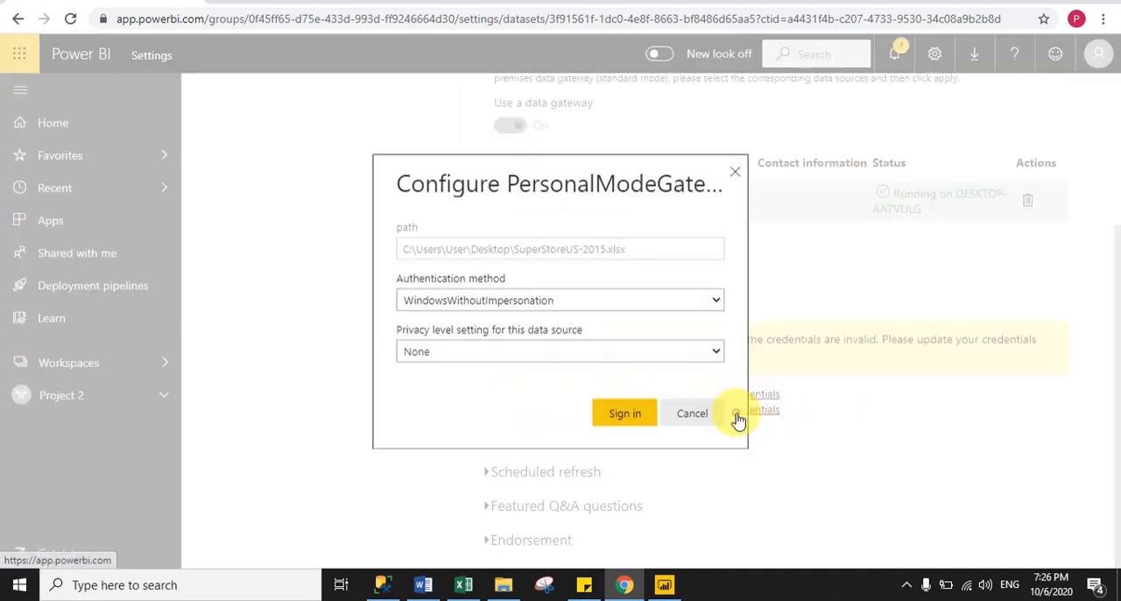
pyautogui.click(622, 425)
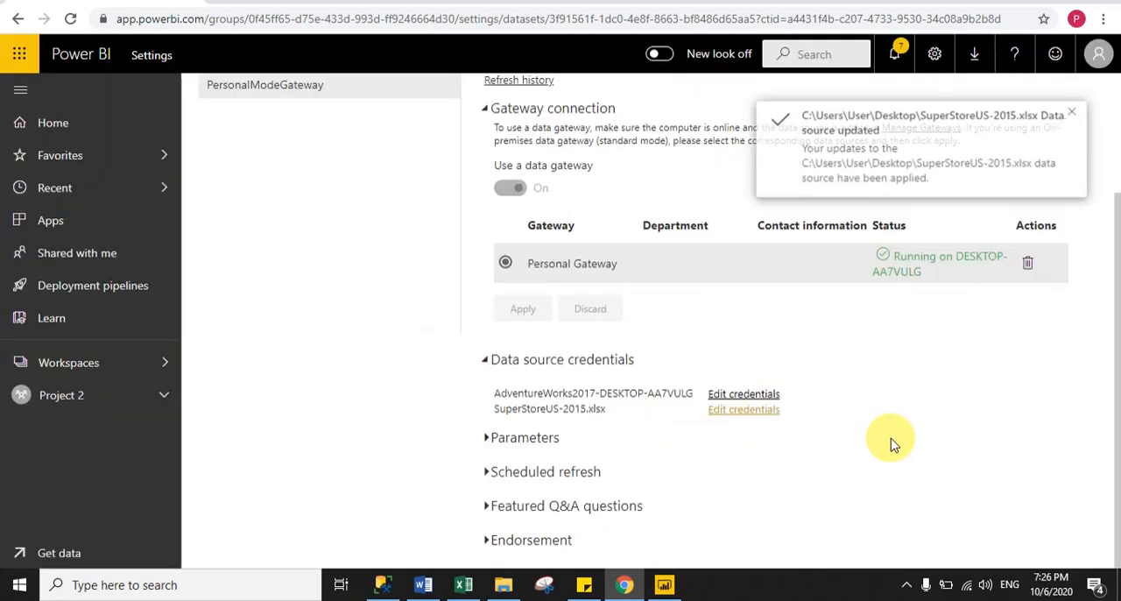
pyautogui.click(920, 366)
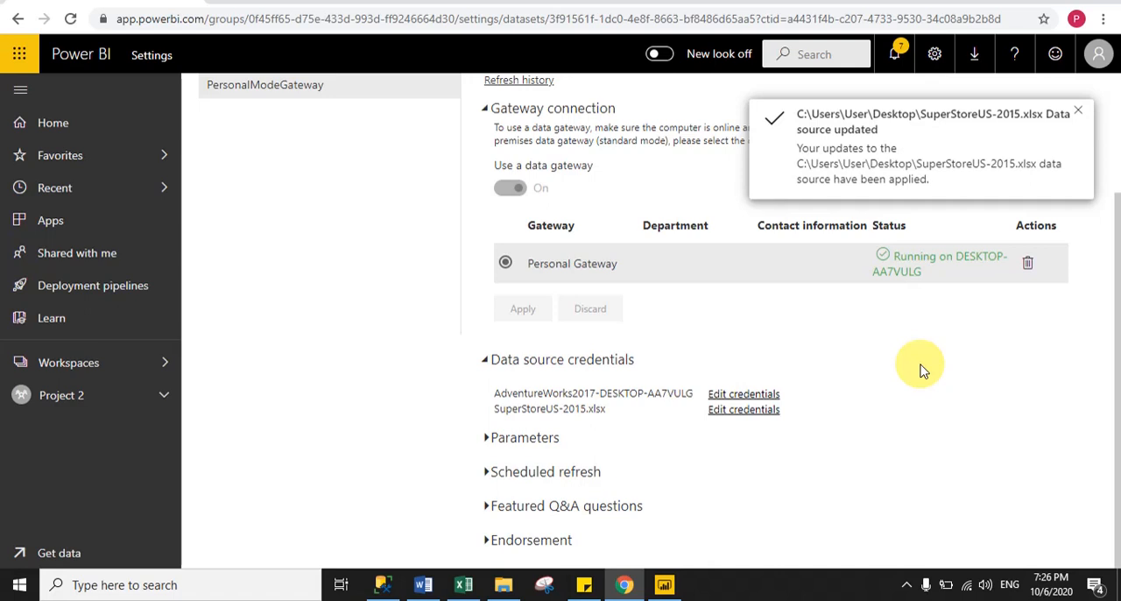
pyautogui.click(487, 360)
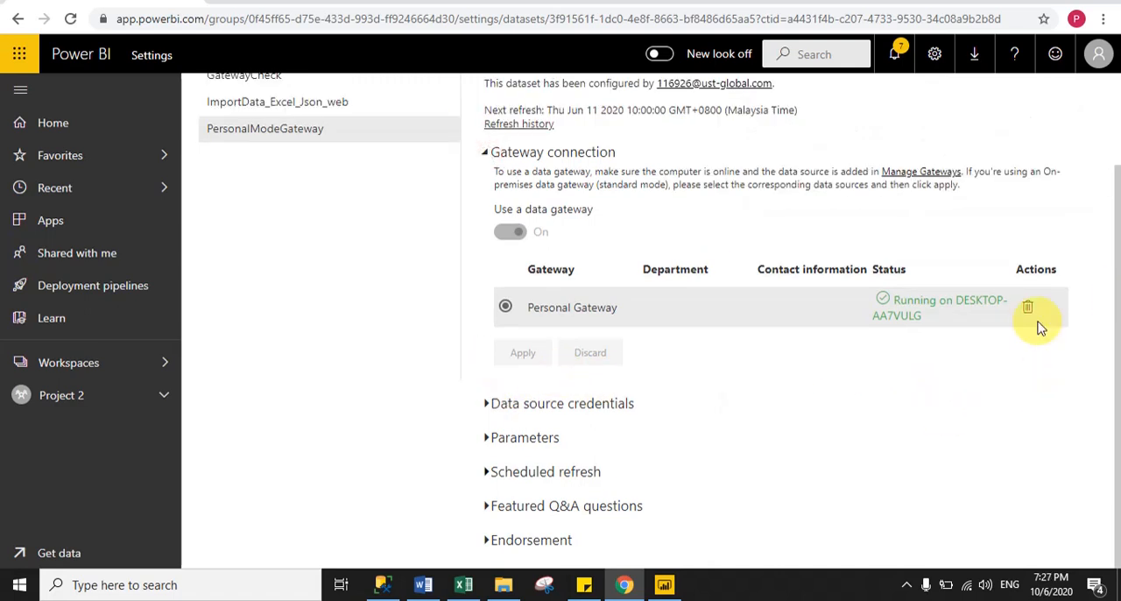
# Turn on scheduled refresh for the PersonalModeGateway dataset with a Daily refresh frequency.
pyautogui.click(492, 469)
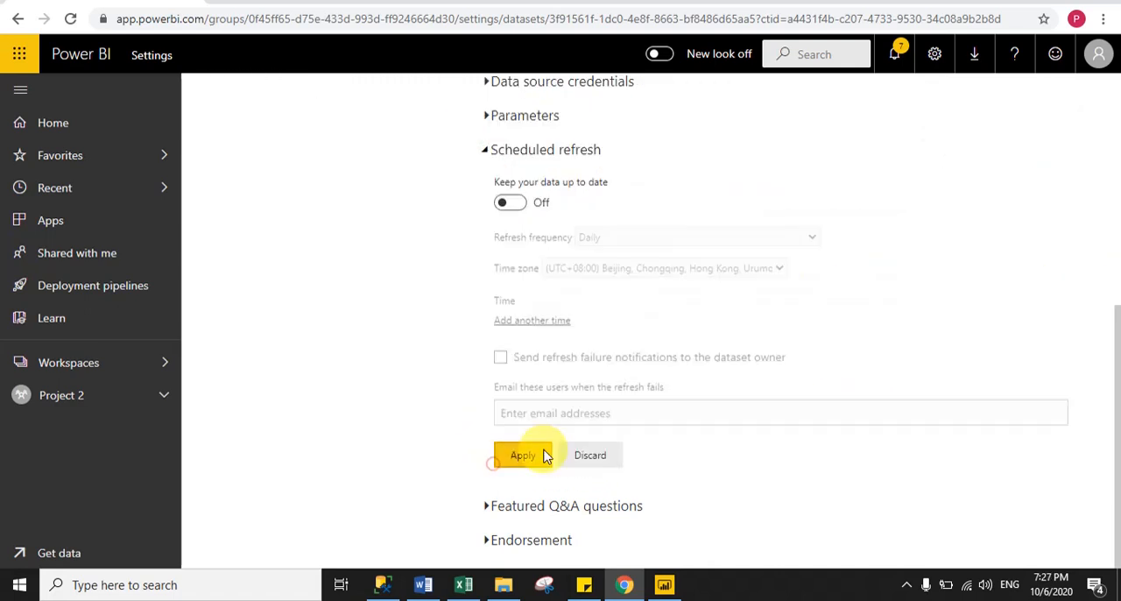
pyautogui.moveTo(1118, 350); pyautogui.dragTo(1118, 339)
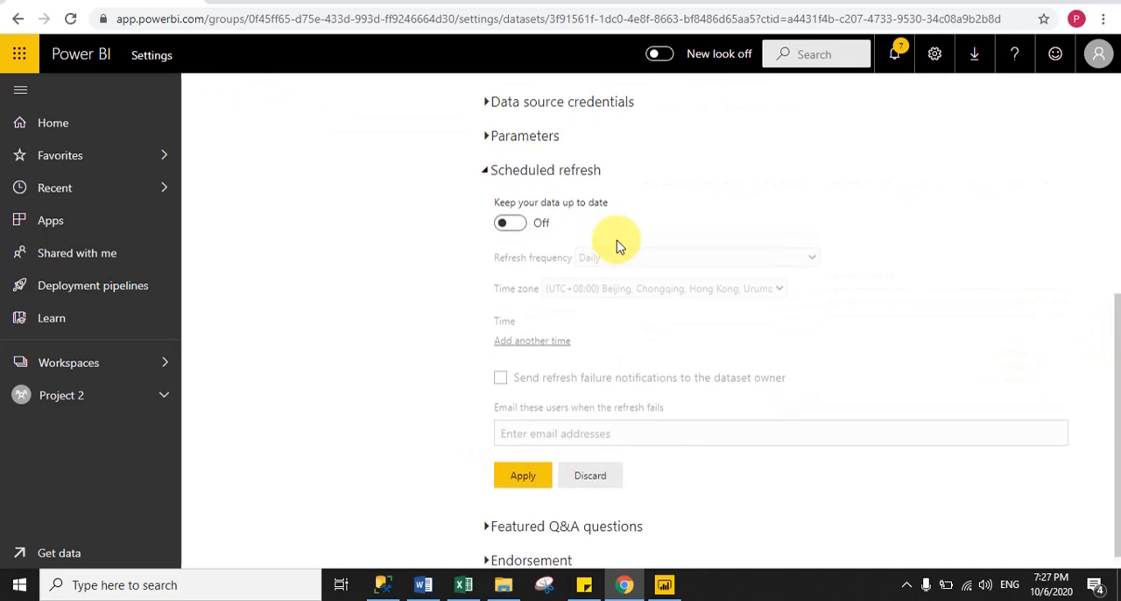
pyautogui.click(511, 222)
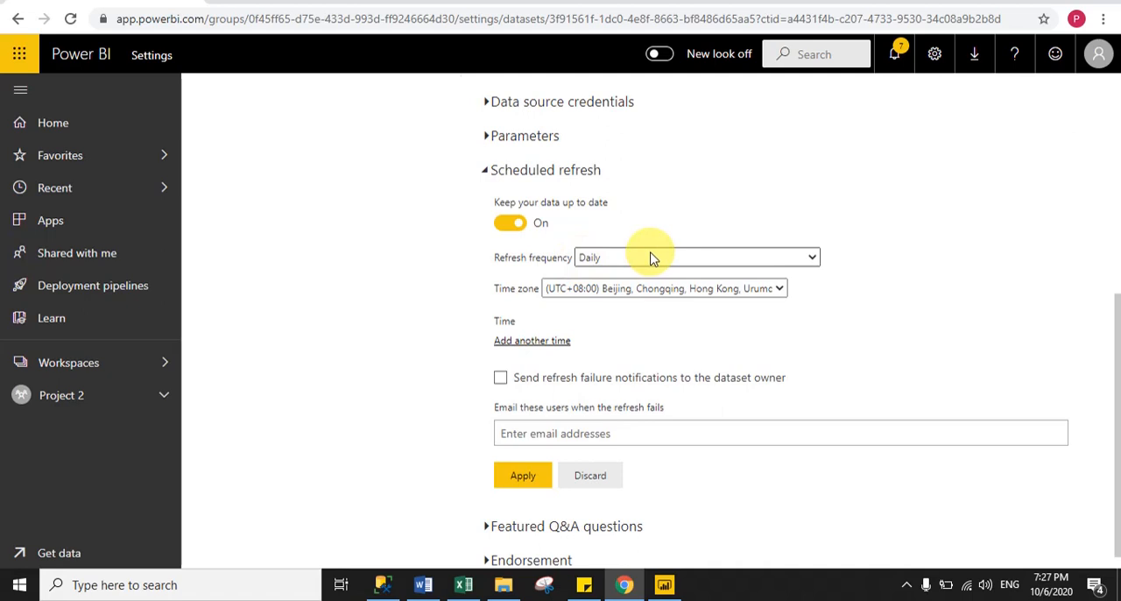
pyautogui.click(609, 261)
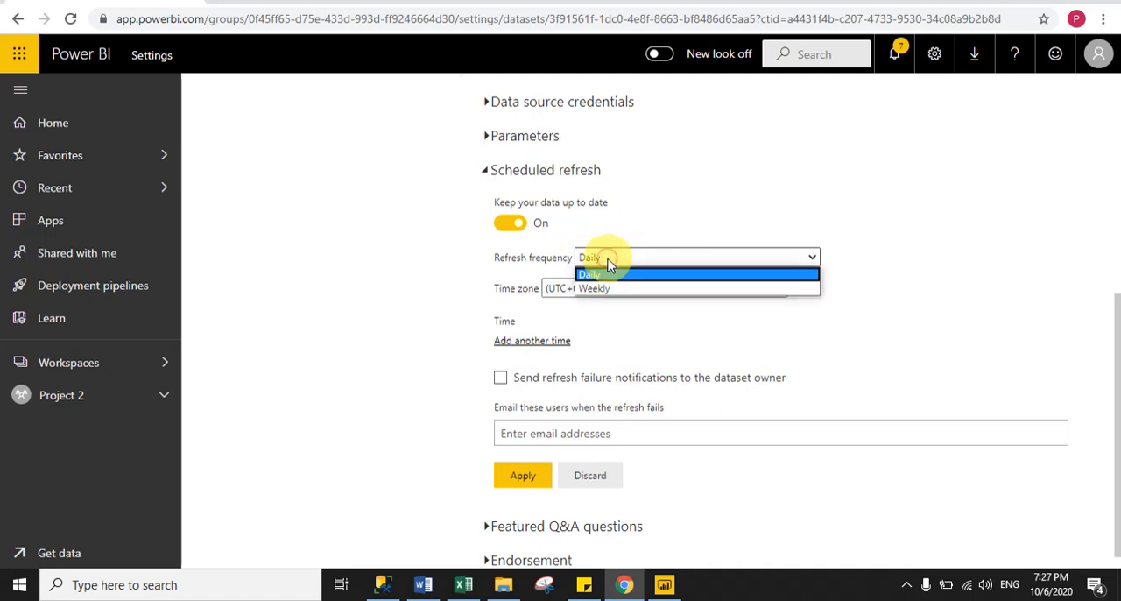
pyautogui.click(594, 277)
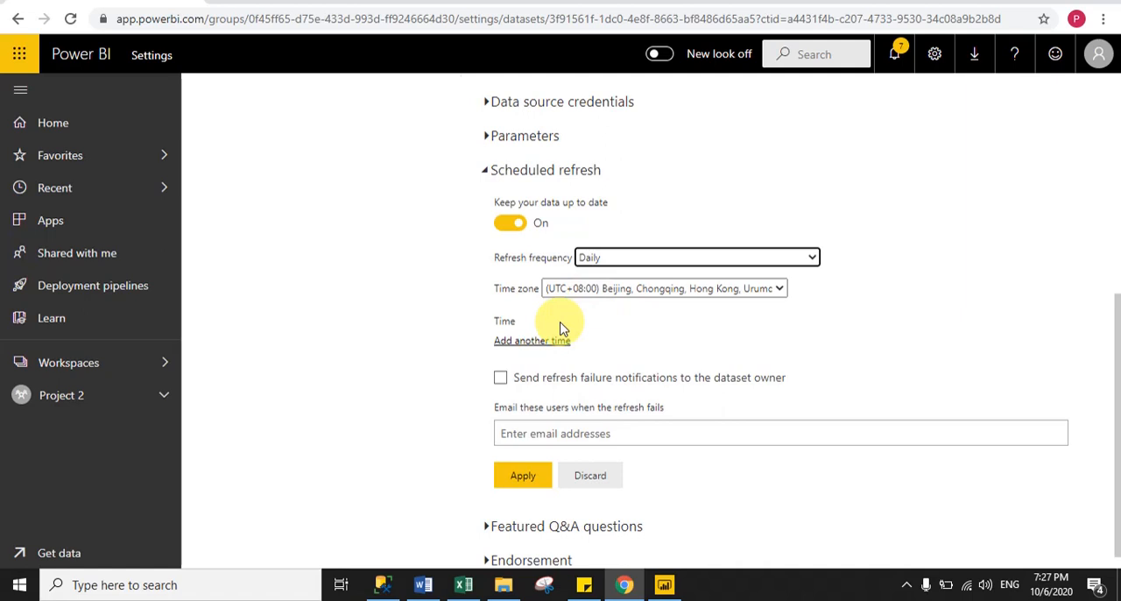
# Add a refresh time of 10:00 AM to the dataset's schedule.
pyautogui.click(513, 342)
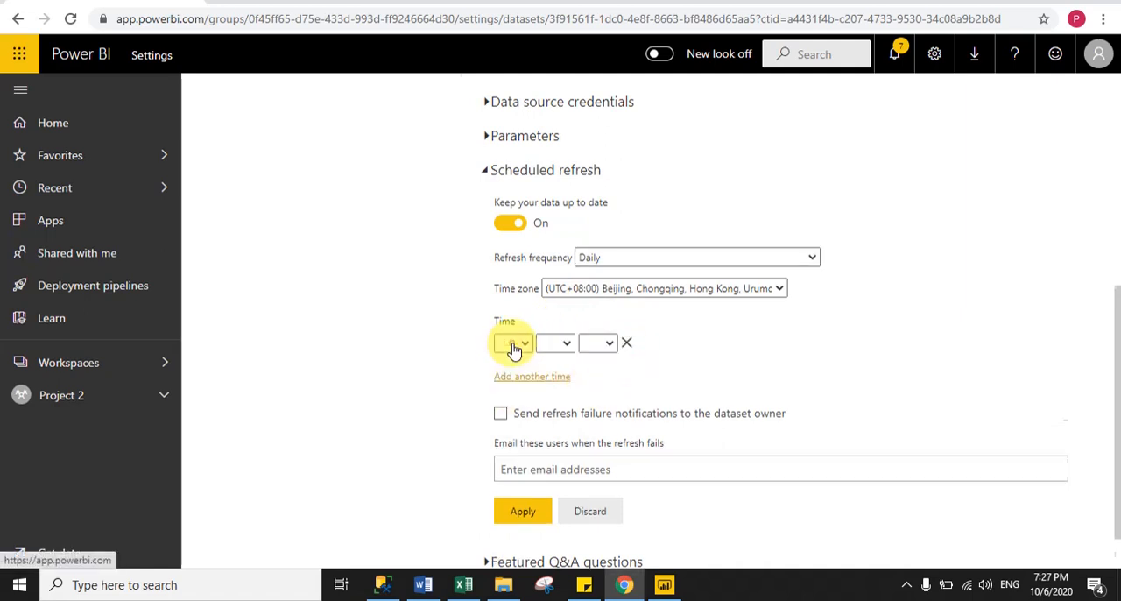
pyautogui.click(514, 346)
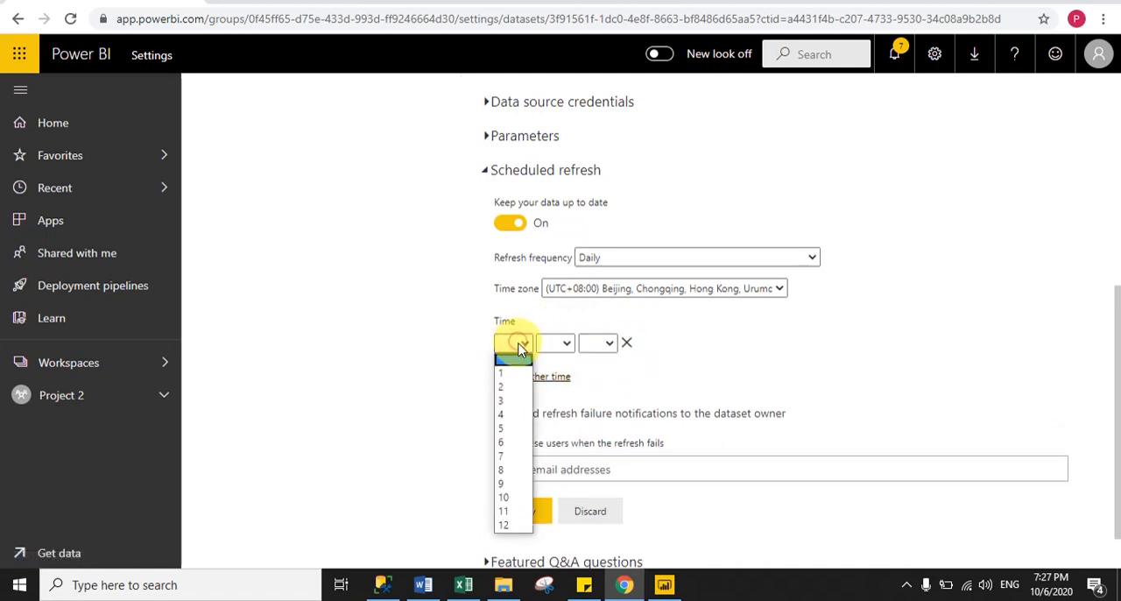
pyautogui.click(513, 498)
pyautogui.click(565, 345)
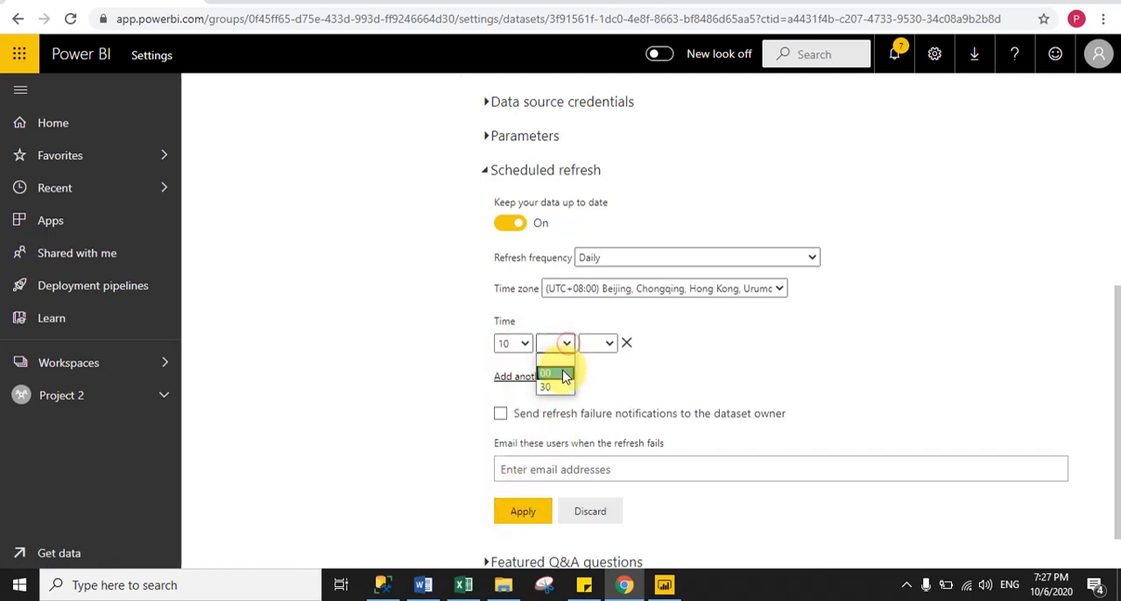
pyautogui.click(557, 366)
pyautogui.click(607, 348)
pyautogui.click(599, 368)
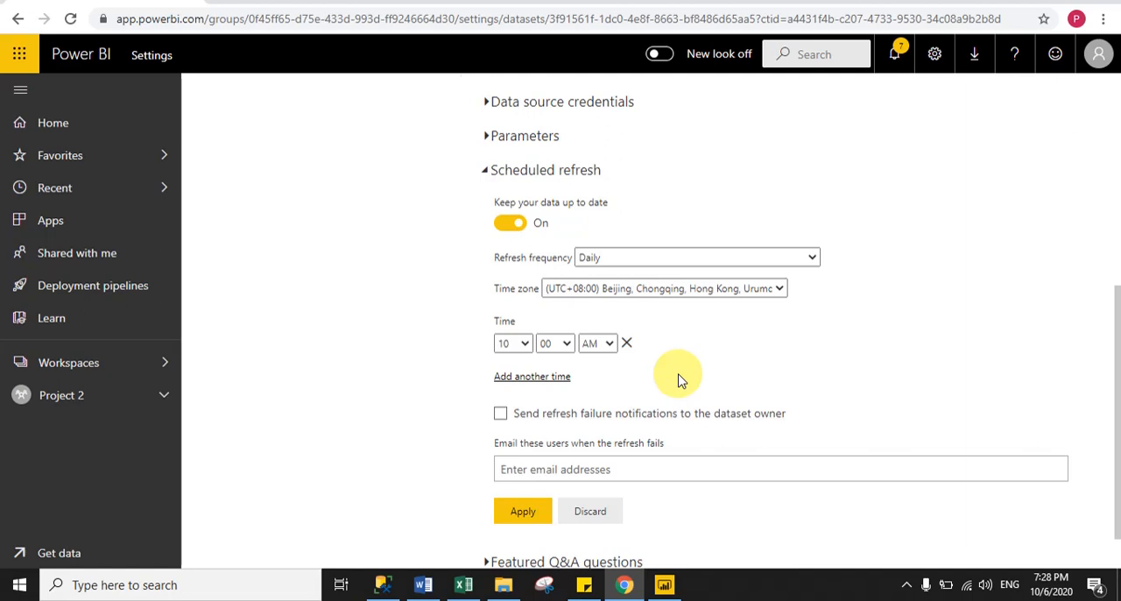
# Apply the refresh schedule without failure email recipients, dismiss the notification and collapse the scheduled refresh settings.
pyautogui.click(547, 467)
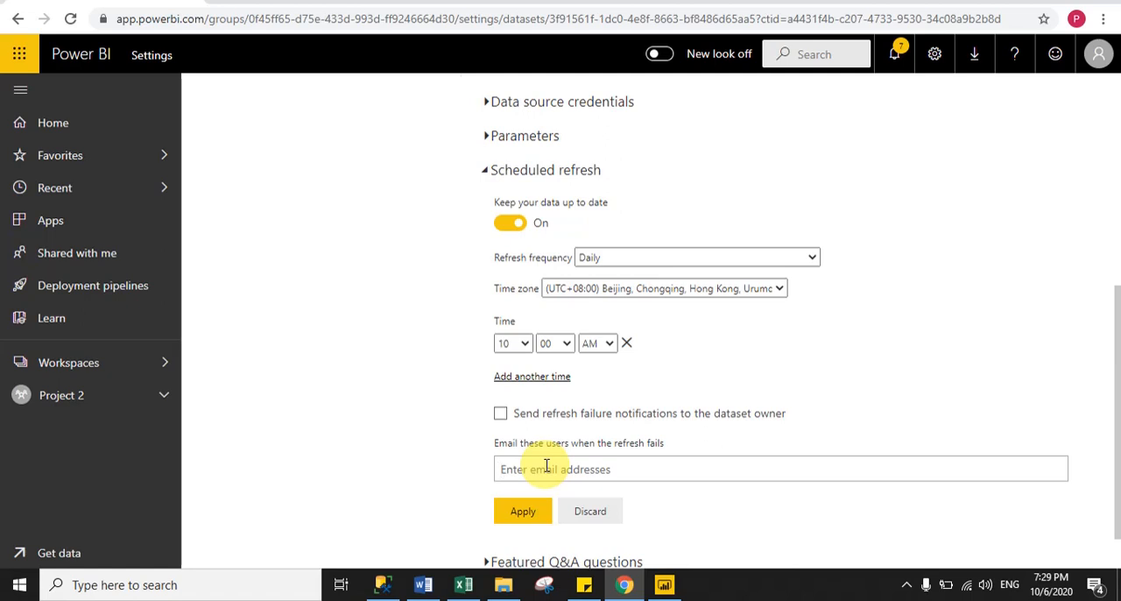
pyautogui.click(524, 512)
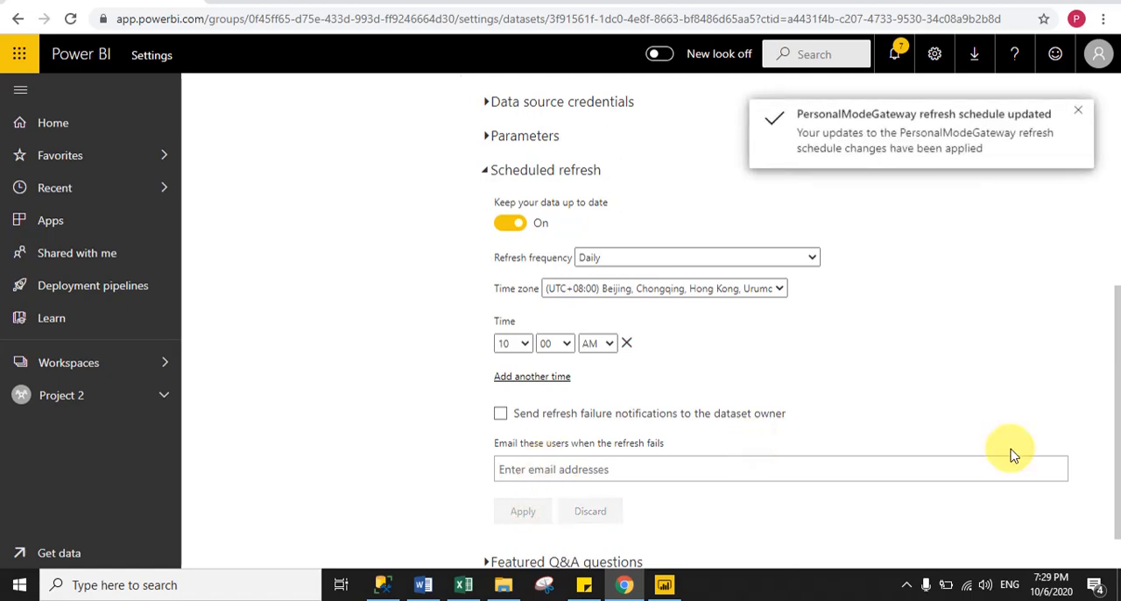
pyautogui.click(1083, 118)
pyautogui.scroll(2, 1102, 333)
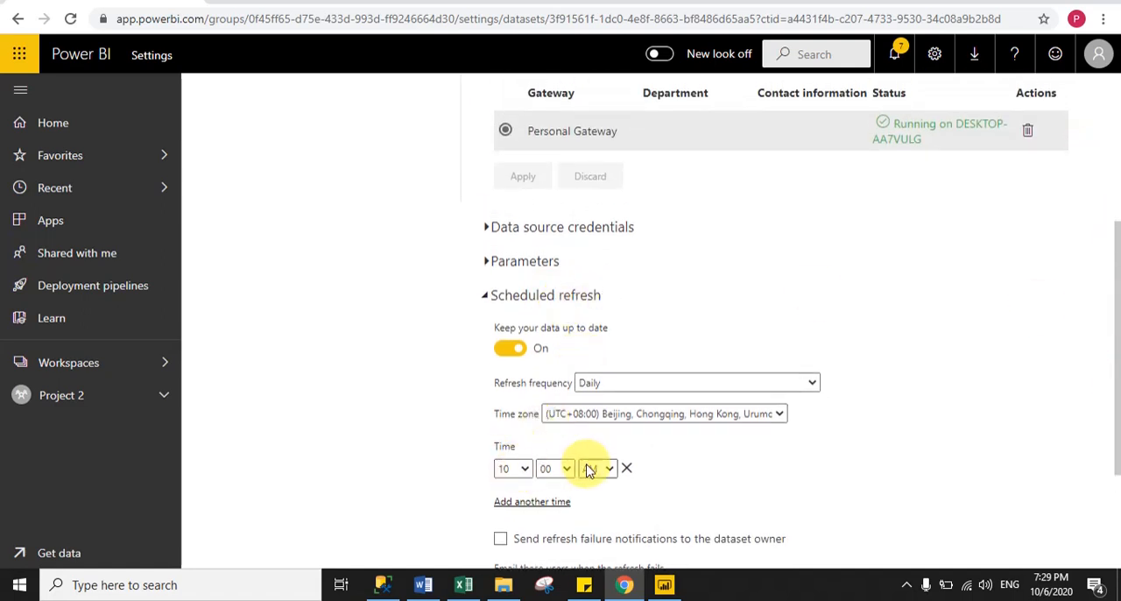
pyautogui.click(488, 298)
# Open the PersonalModeGateway report from the Project 2 workspace and view its SQL page.
pyautogui.click(52, 409)
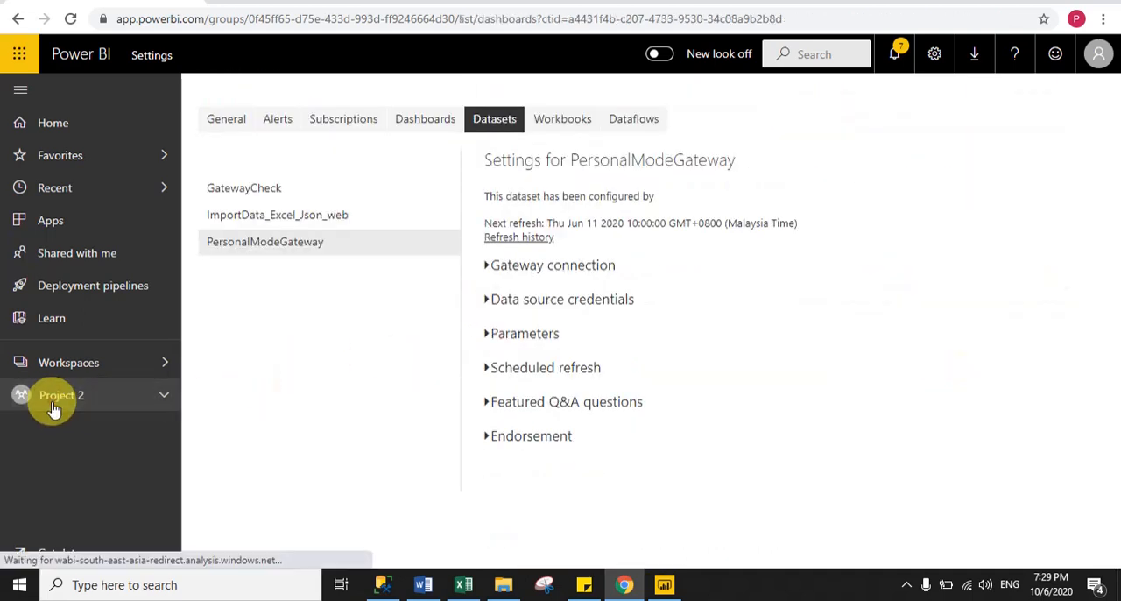
pyautogui.click(342, 181)
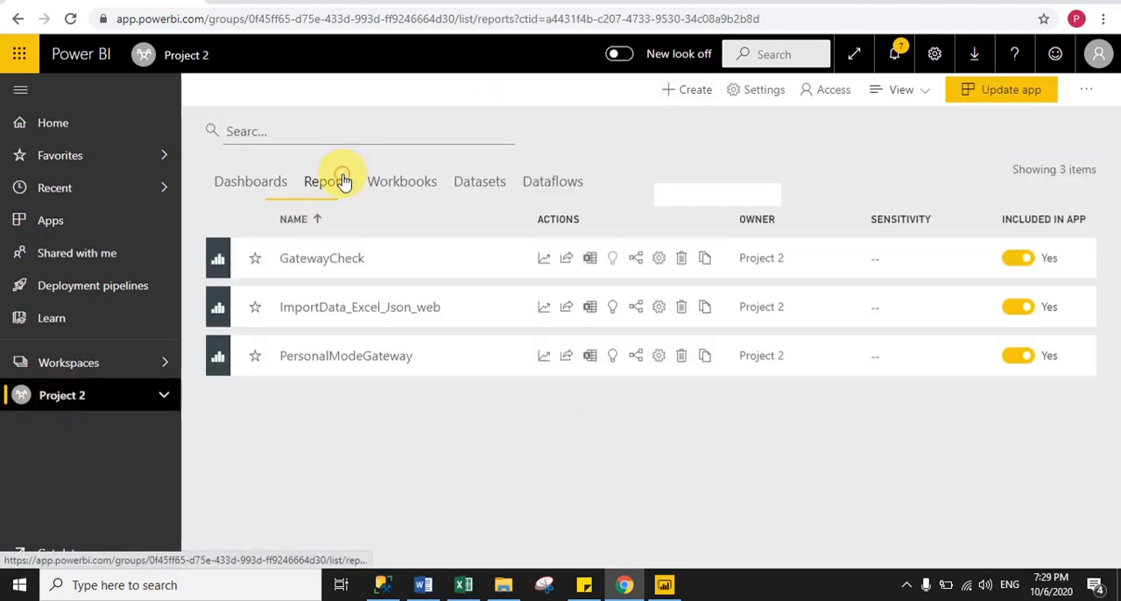
pyautogui.click(375, 363)
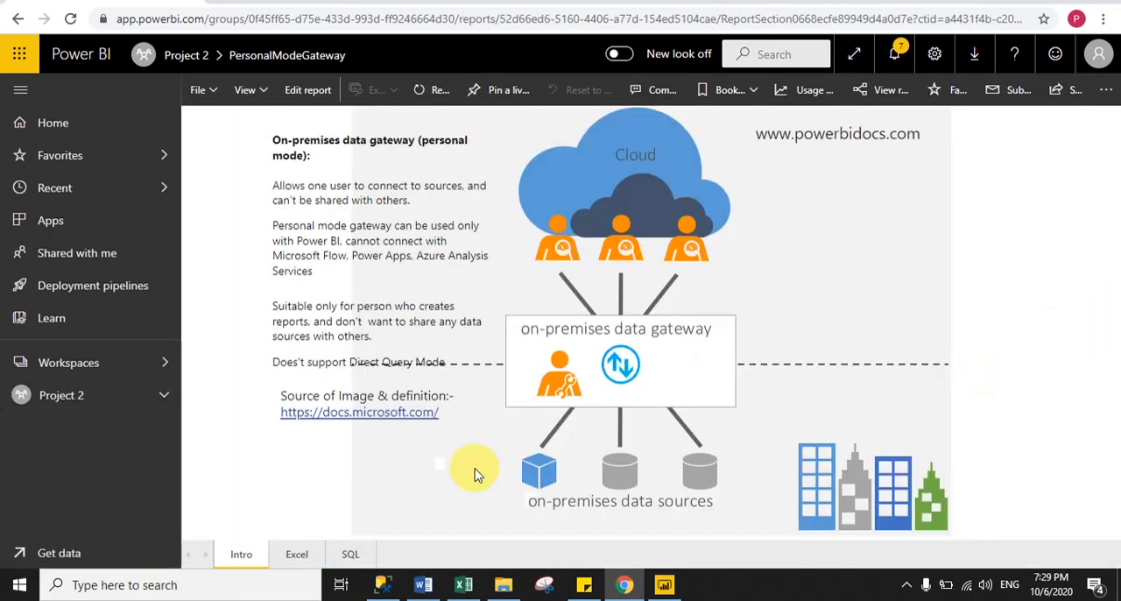
pyautogui.click(350, 555)
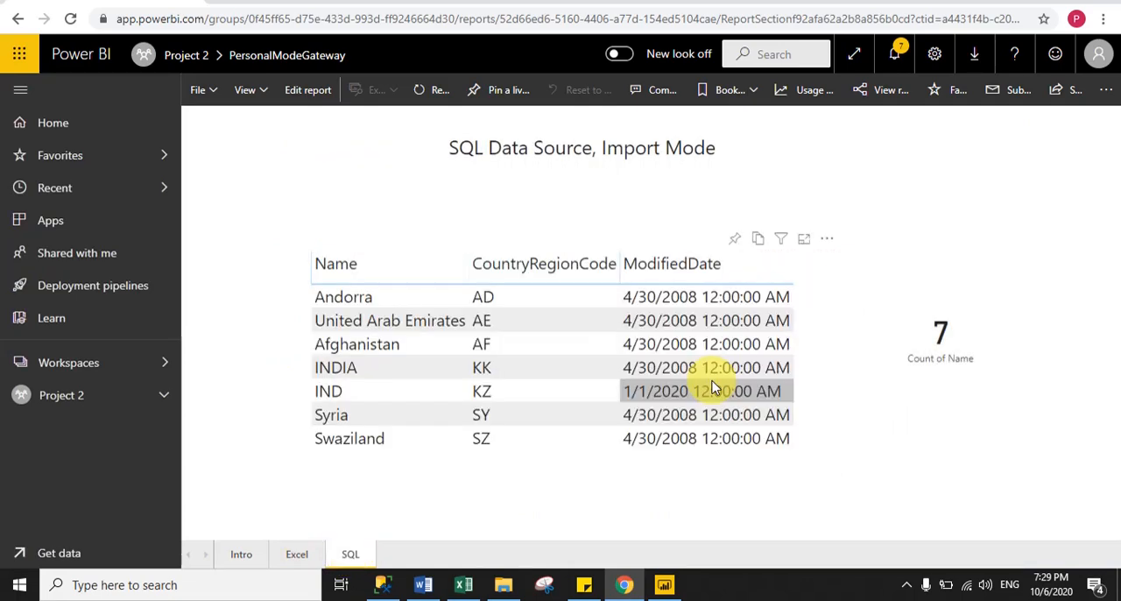
# Switch to SQL Server Management Studio and add a dbo.Country row with code SS, name TSE and modified date 2020-01-01.
pyautogui.click(382, 585)
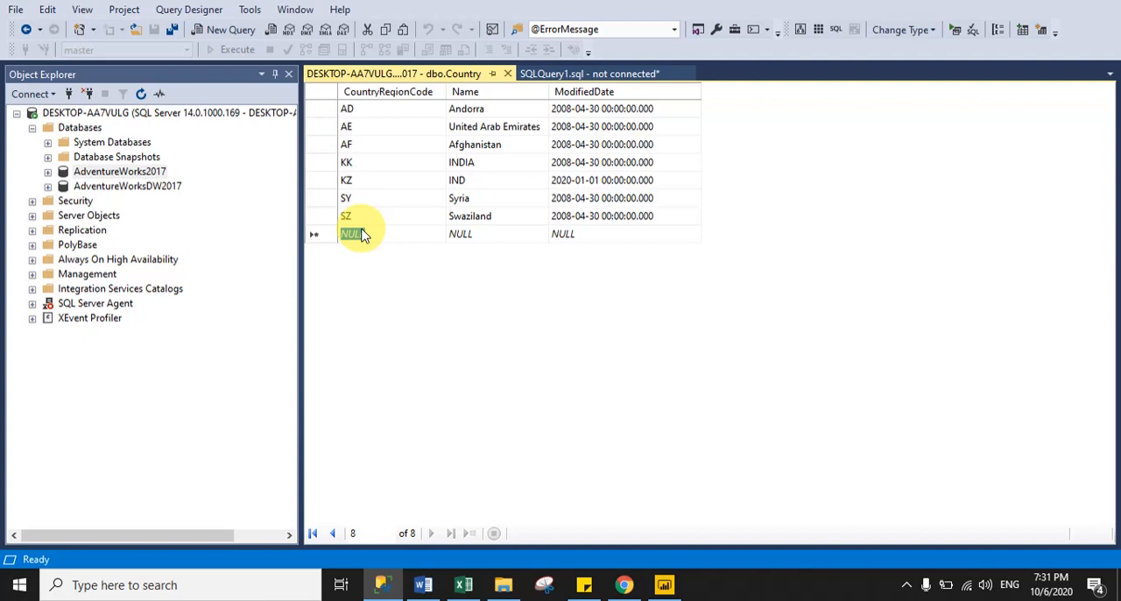
pyautogui.write('SS')
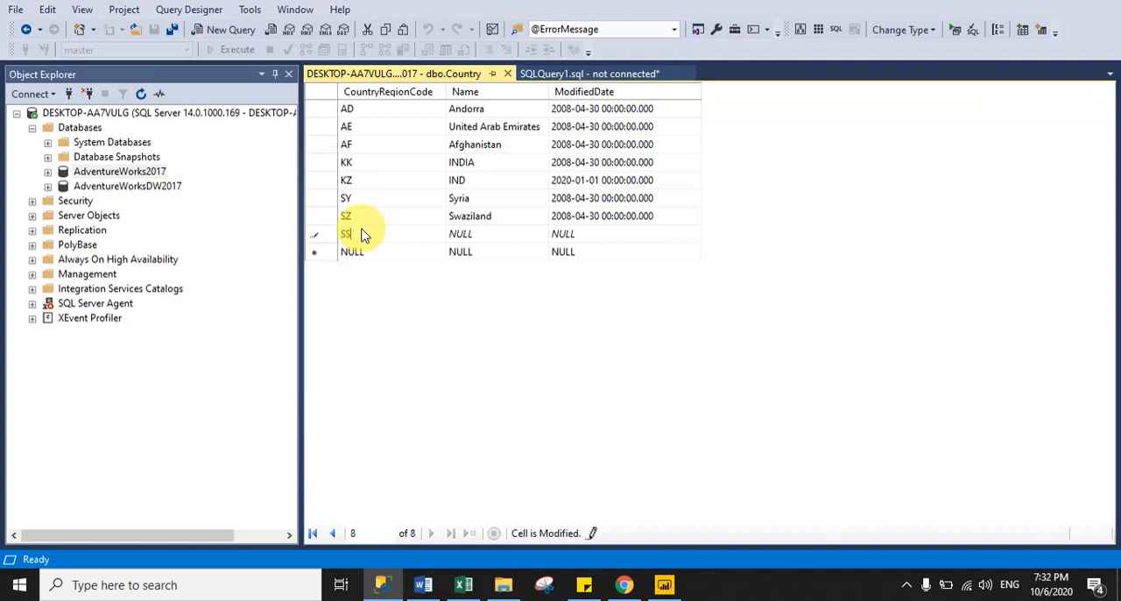
pyautogui.press('Tab')
pyautogui.write('TSE')
pyautogui.press('Tab')
pyautogui.write('2020-')
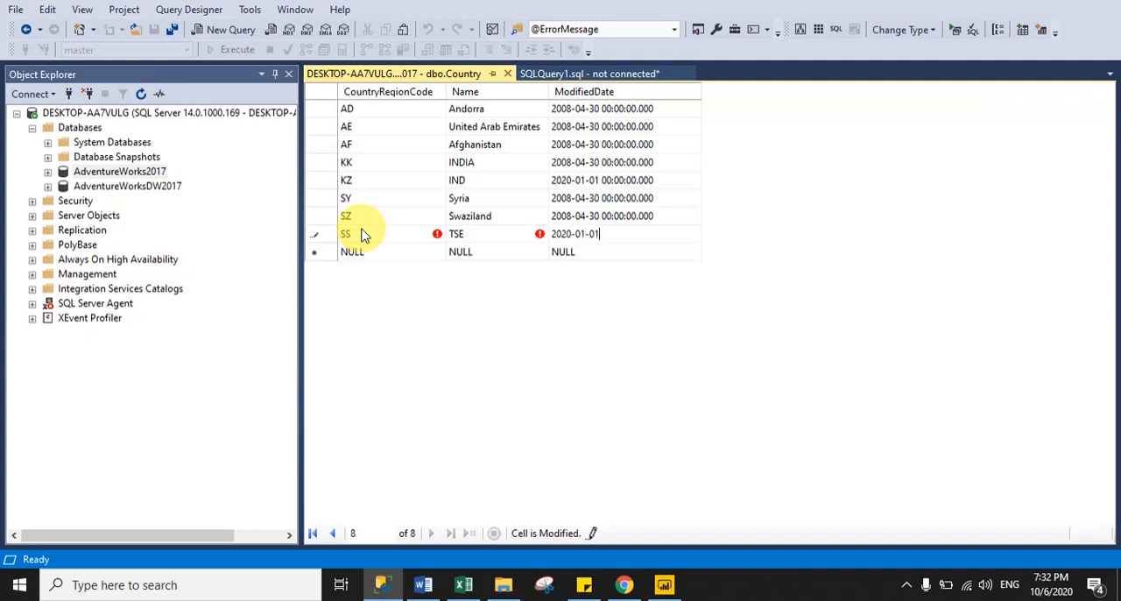
pyautogui.click(323, 252)
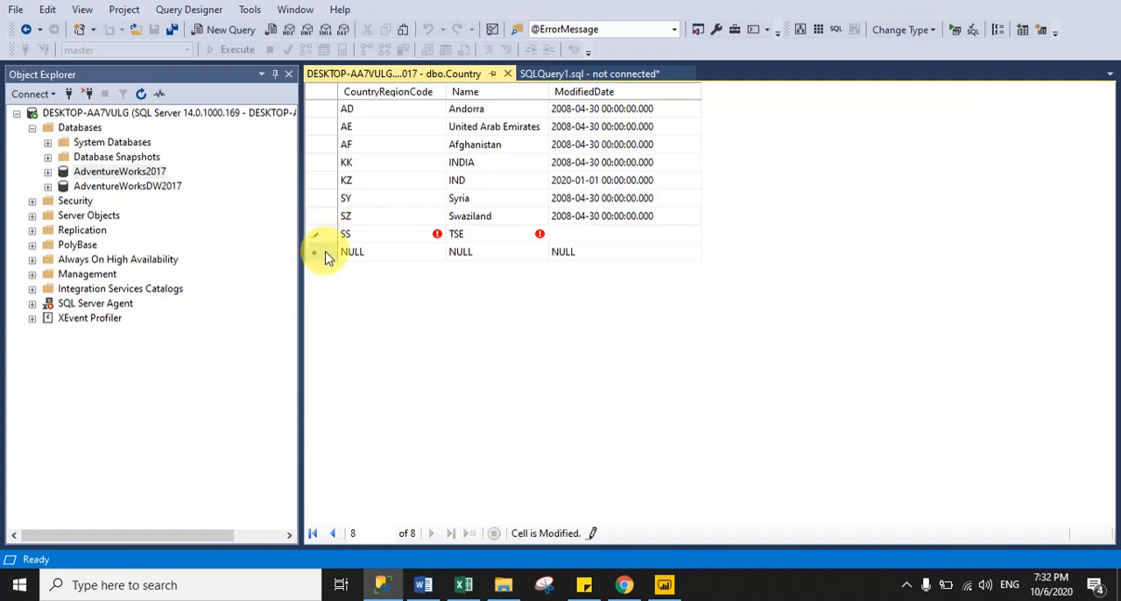
pyautogui.click(339, 235)
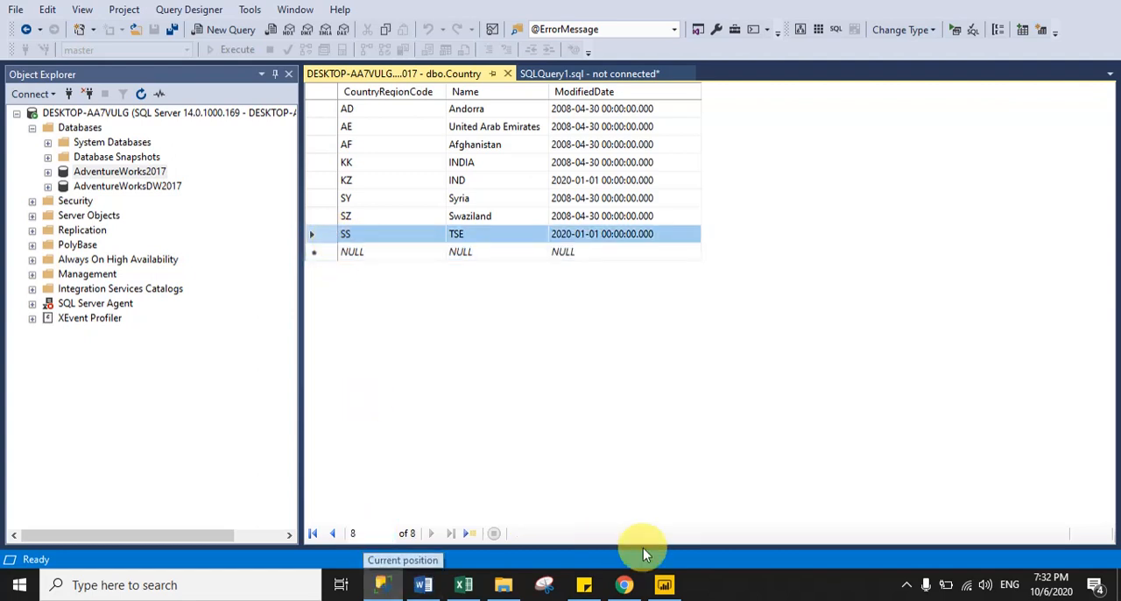
# Switch back to Power BI in Chrome, refresh the PersonalModeGateway dataset on demand and reload the report's SQL page.
pyautogui.click(624, 585)
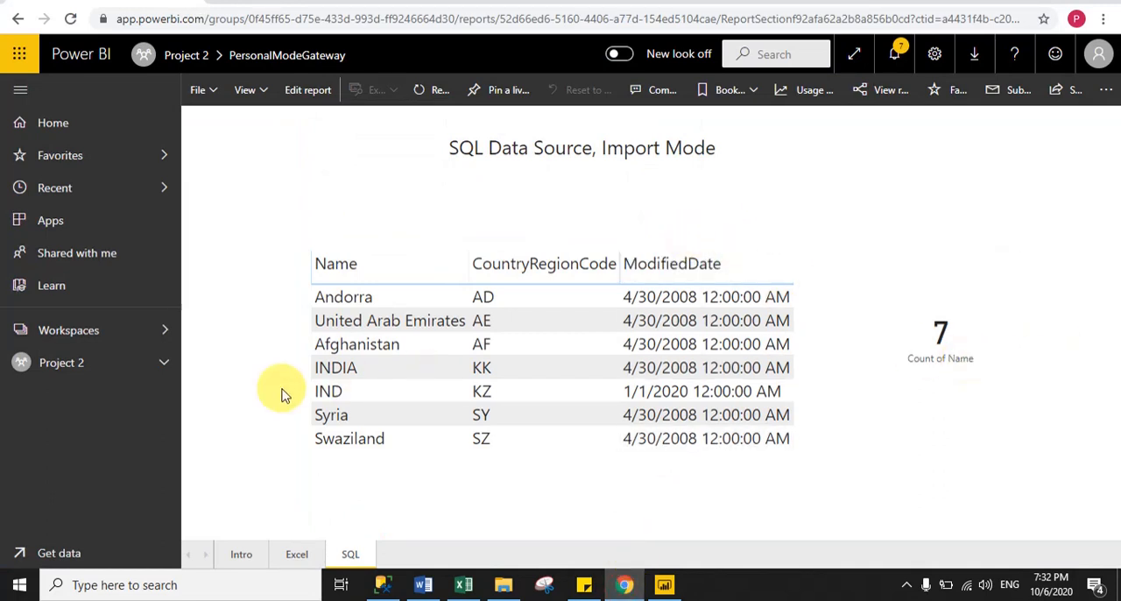
pyautogui.click(165, 367)
pyautogui.moveTo(176, 405); pyautogui.dragTo(156, 478)
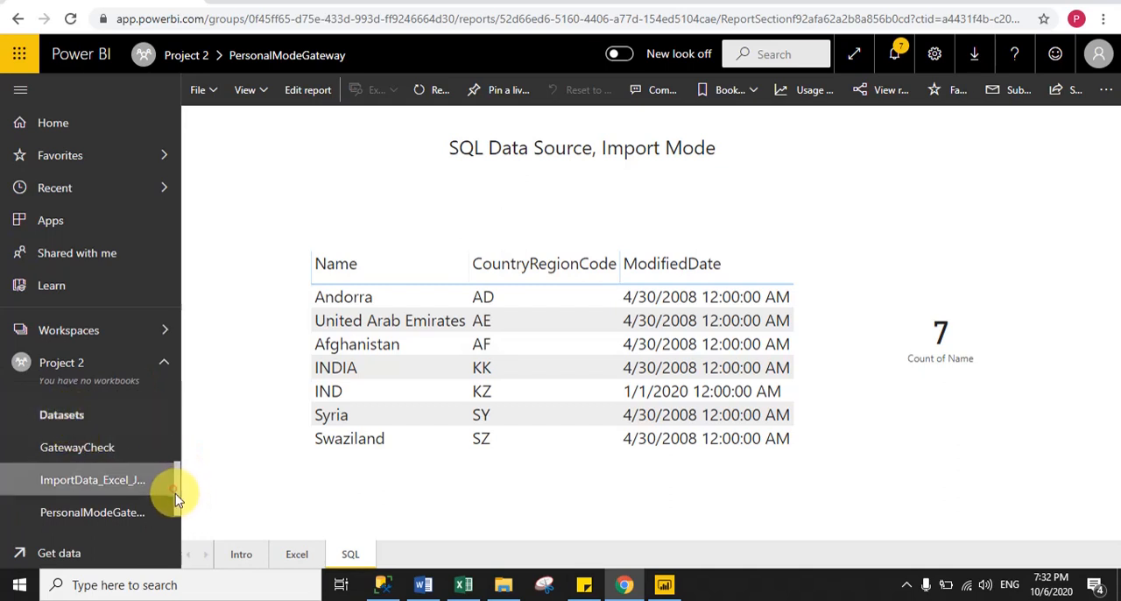
pyautogui.moveTo(178, 497); pyautogui.dragTo(179, 509)
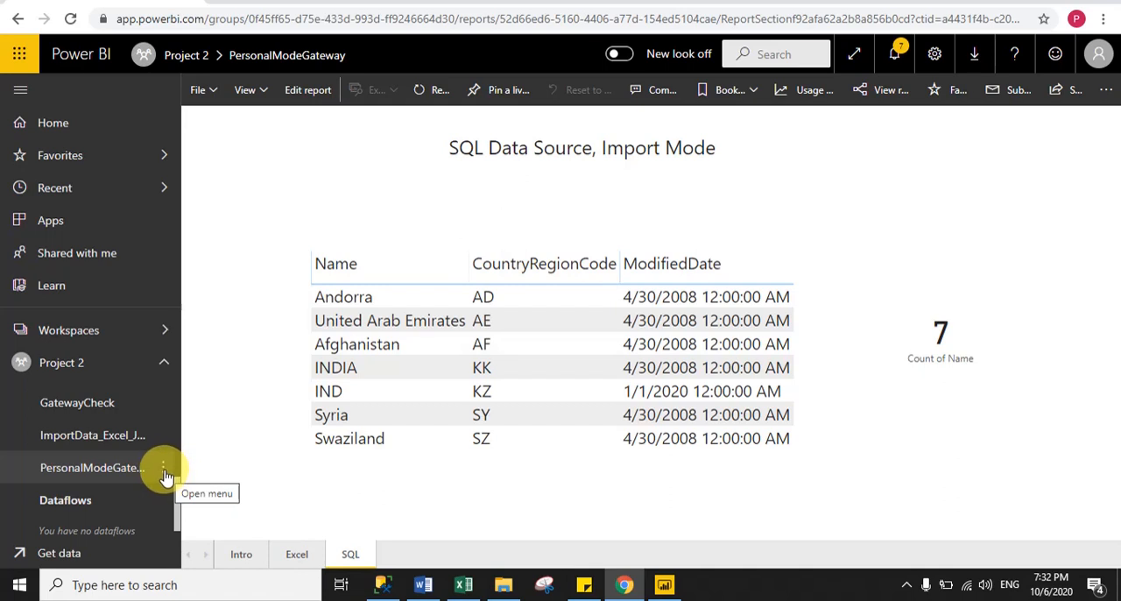
pyautogui.click(165, 473)
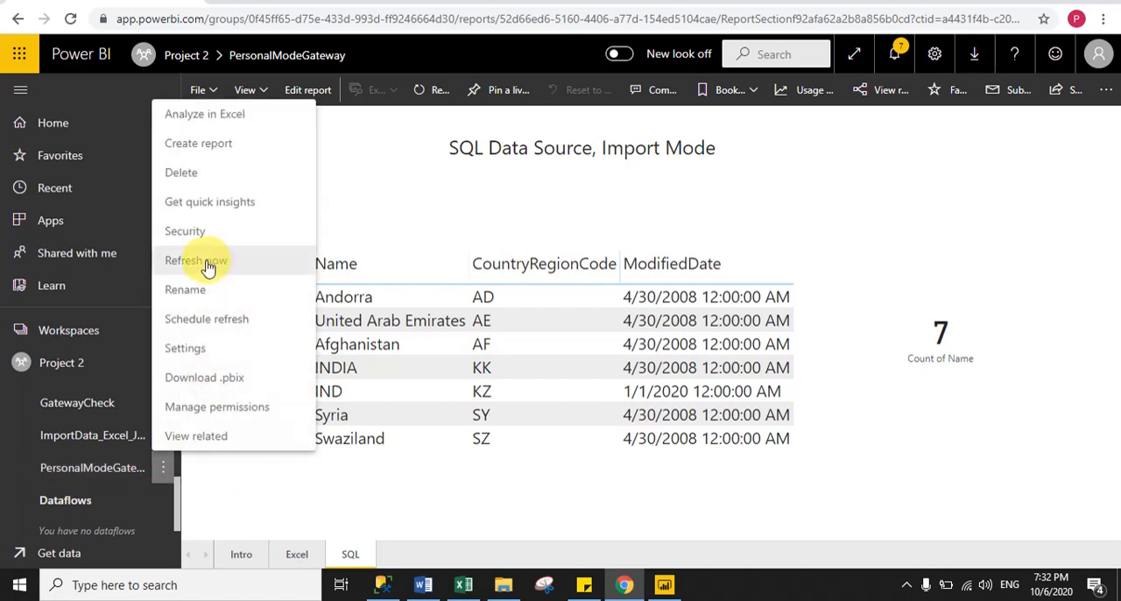
pyautogui.click(205, 264)
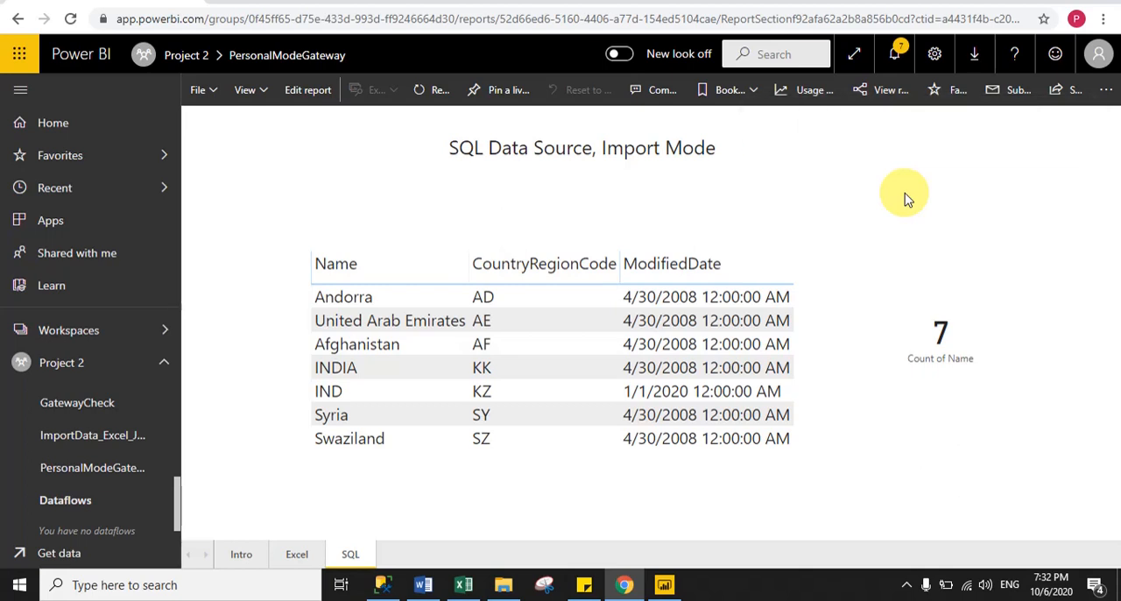
pyautogui.click(70, 21)
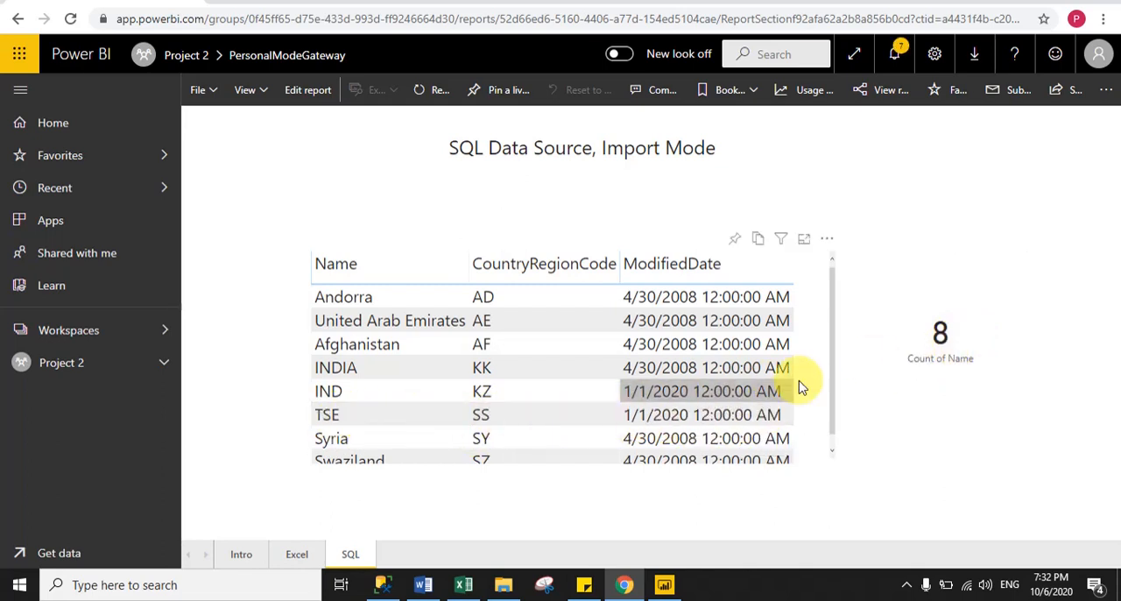
pyautogui.moveTo(833, 381); pyautogui.dragTo(975, 455)
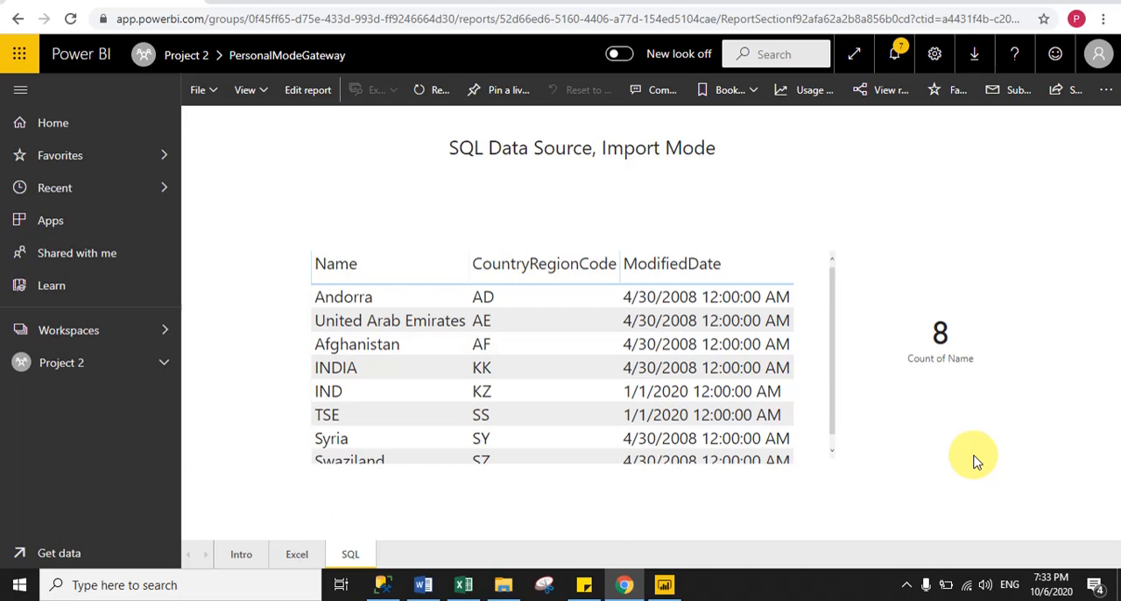
pyautogui.click(163, 367)
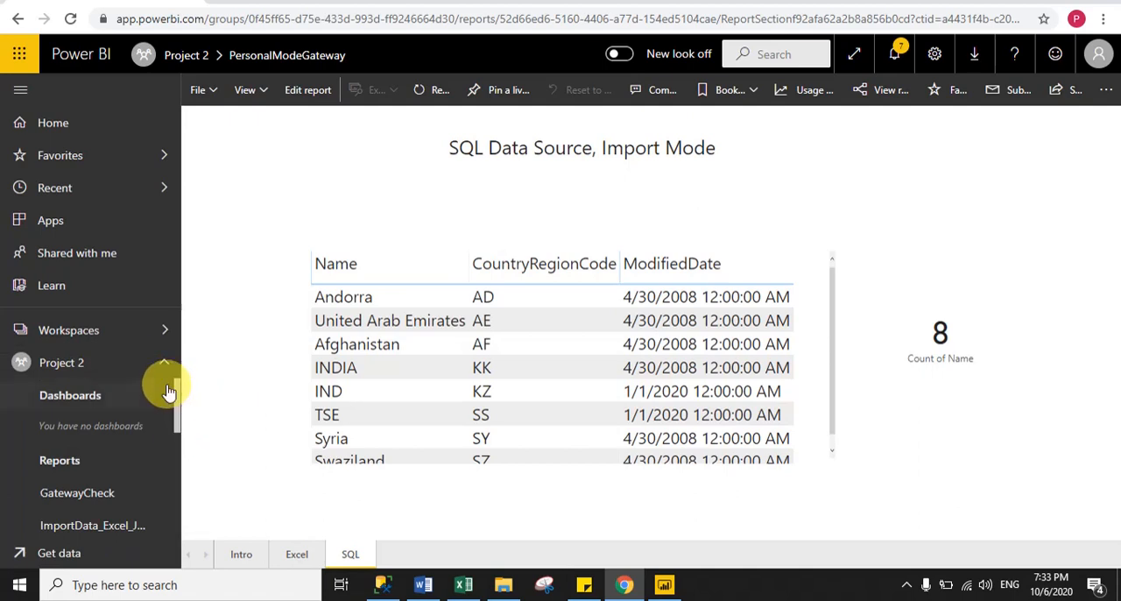
pyautogui.click(165, 364)
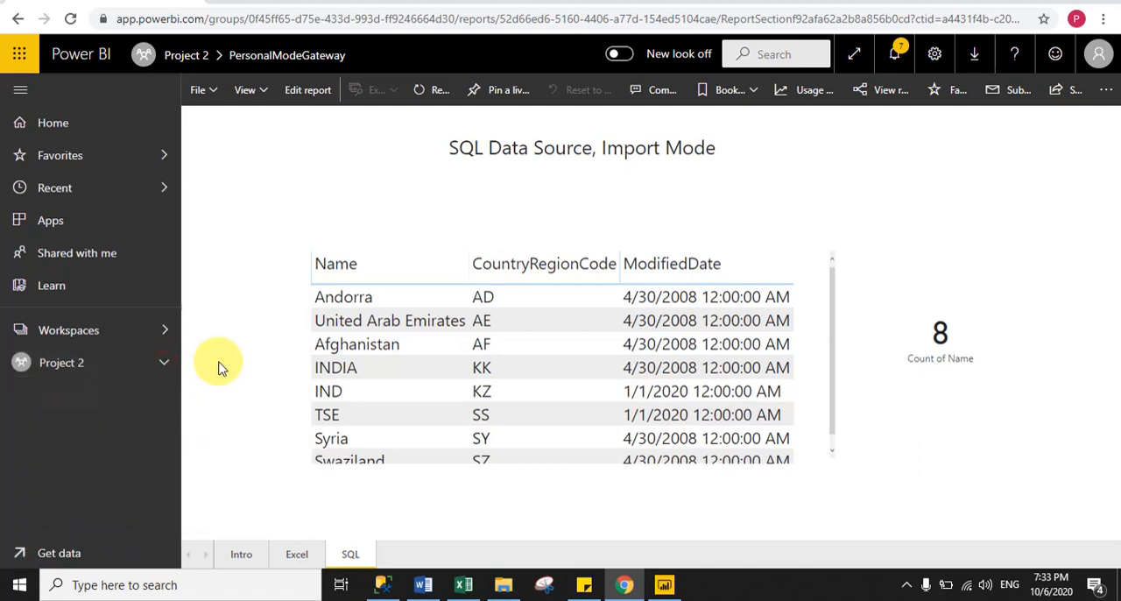